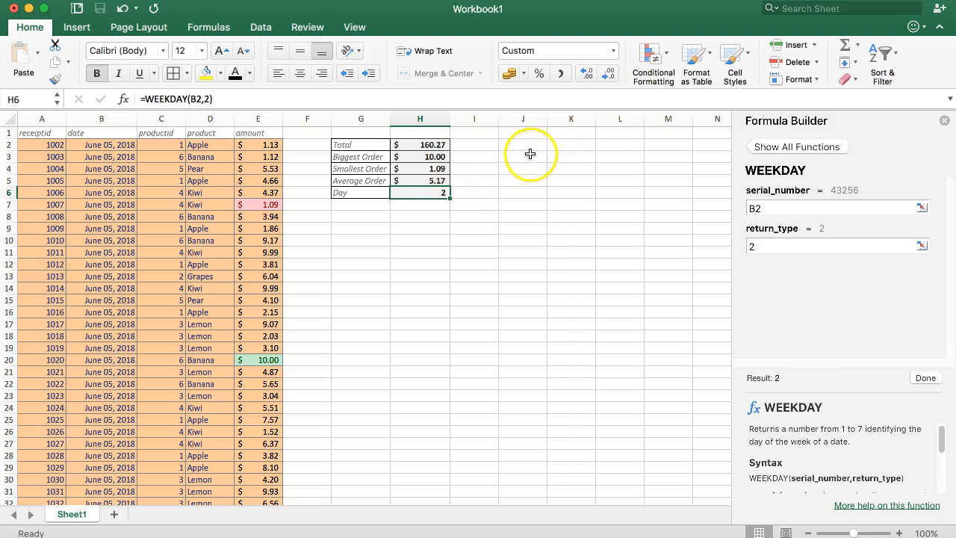
Build a lookup table in J2:K8 pairing the numbers 1 to 7 with the weekdays Monday to Sunday
{"action": "left_click", "coordinate": [528, 148]}
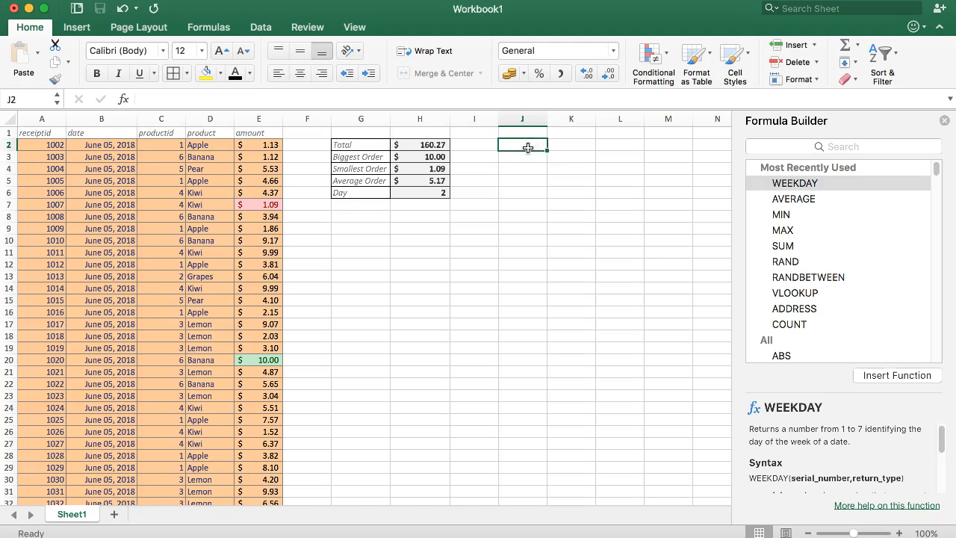
{"action": "type", "text": "1"}
{"action": "left_click", "coordinate": [546, 176]}
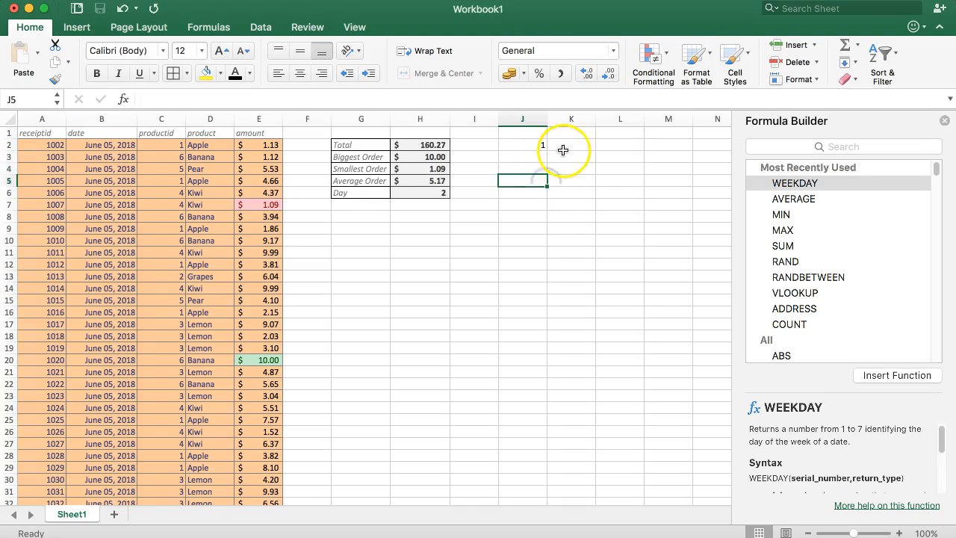
{"action": "left_click", "coordinate": [564, 148]}
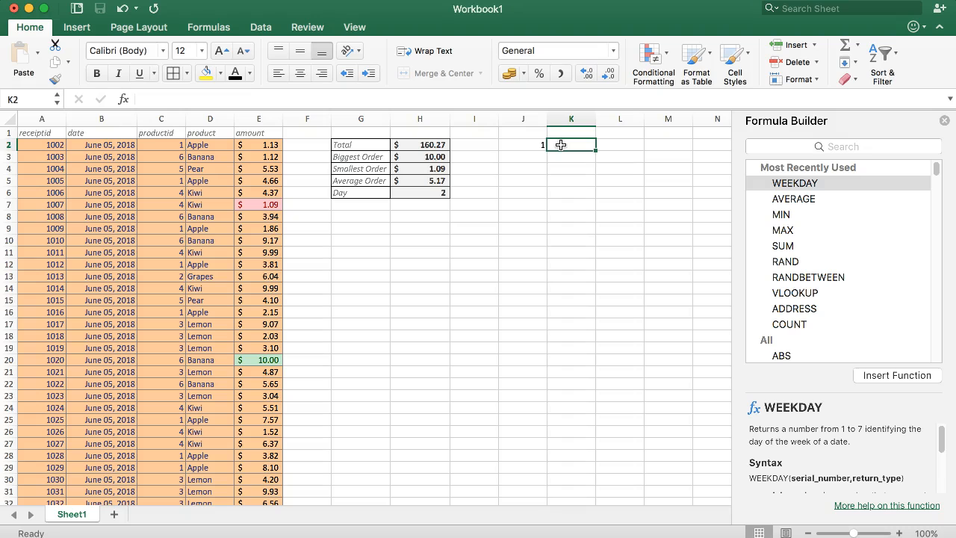
{"action": "type", "text": "Monday"}
{"action": "key", "text": "Return"}
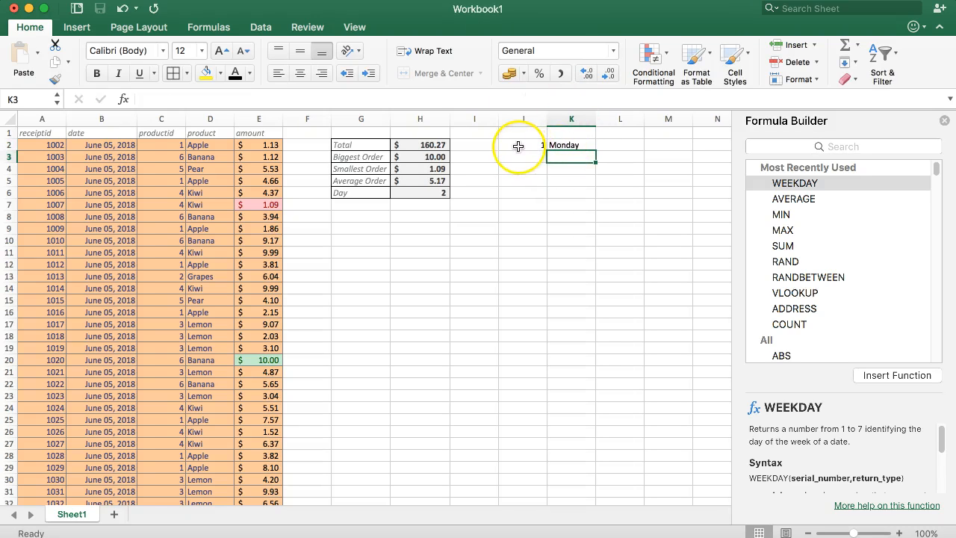
{"action": "left_click_drag", "start_coordinate": [518, 145], "coordinate": [596, 227]}
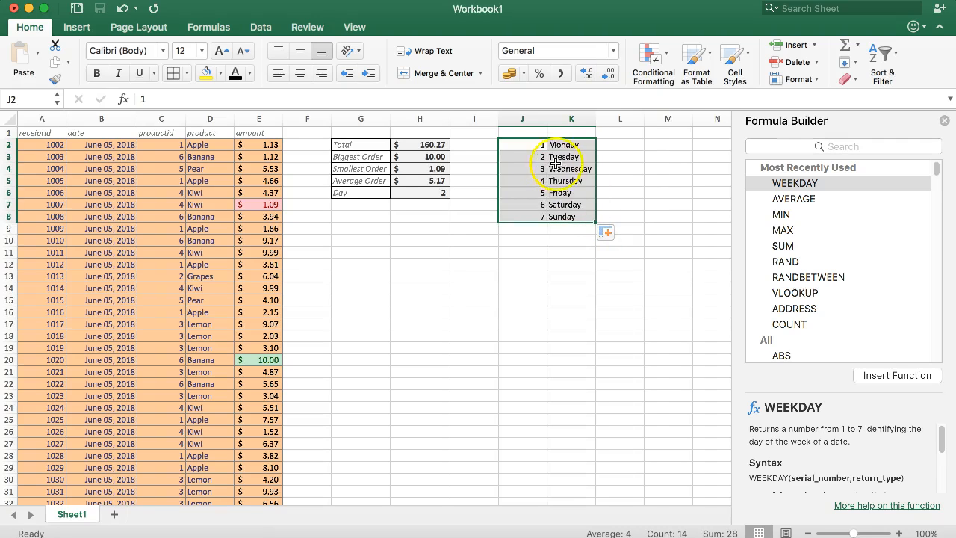
Examine the number and weekday pairs in the lookup table and compare them with the Day value in H6
{"action": "left_click", "coordinate": [532, 145]}
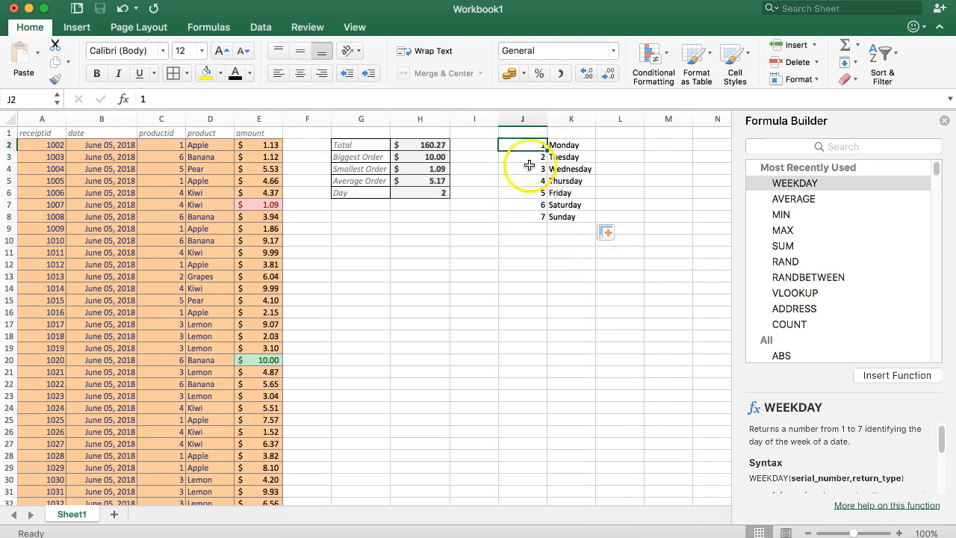
{"action": "left_click", "coordinate": [525, 148]}
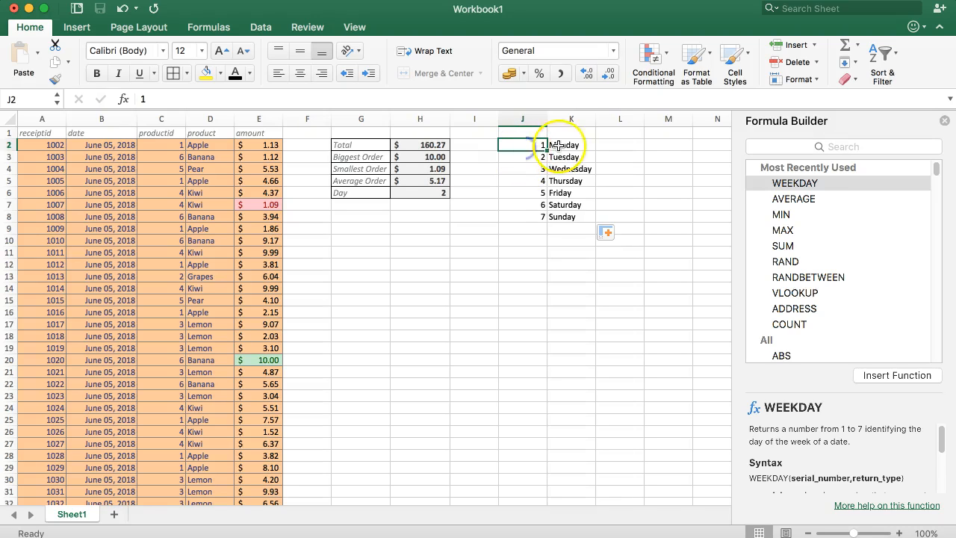
{"action": "left_click", "coordinate": [560, 145]}
{"action": "left_click", "coordinate": [560, 167]}
{"action": "left_click", "coordinate": [535, 171]}
{"action": "left_click", "coordinate": [566, 171]}
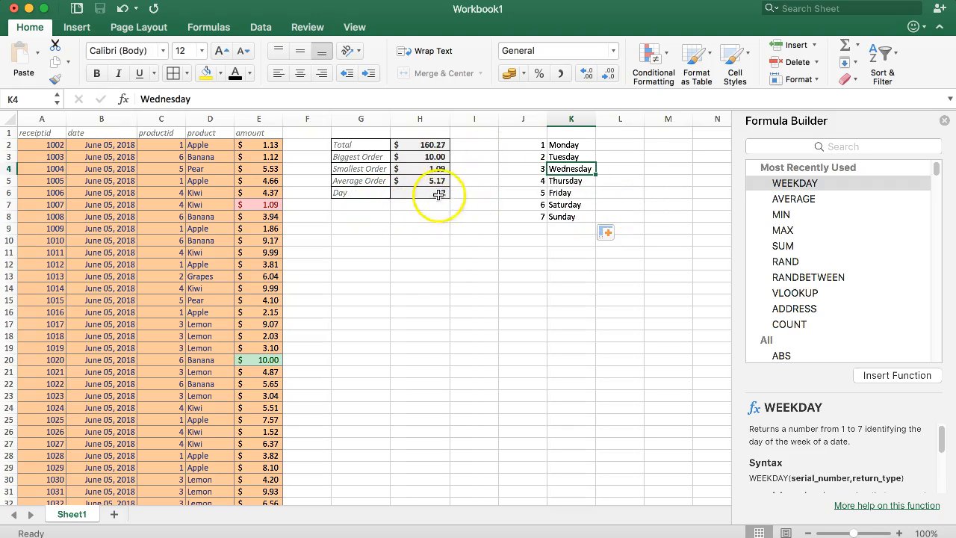
{"action": "left_click", "coordinate": [380, 205]}
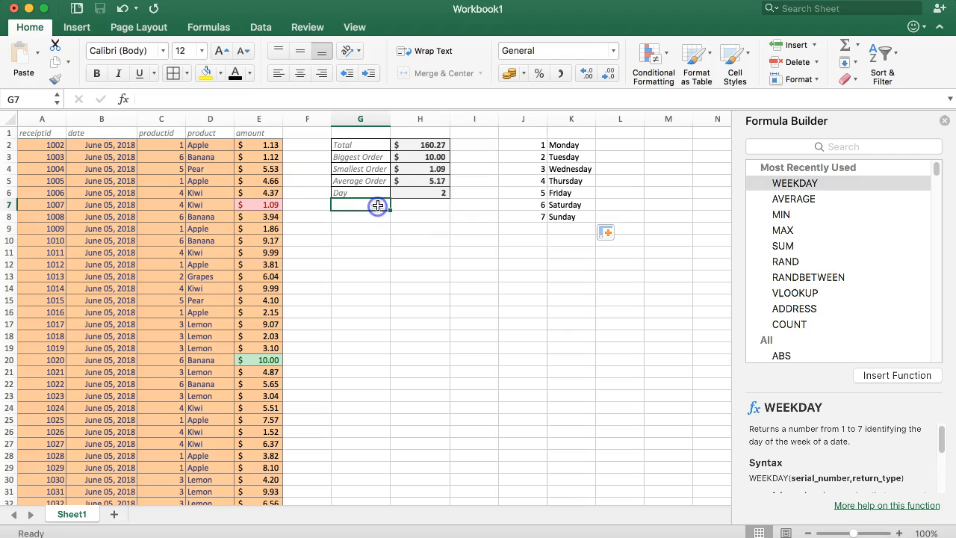
{"action": "left_click", "coordinate": [425, 192]}
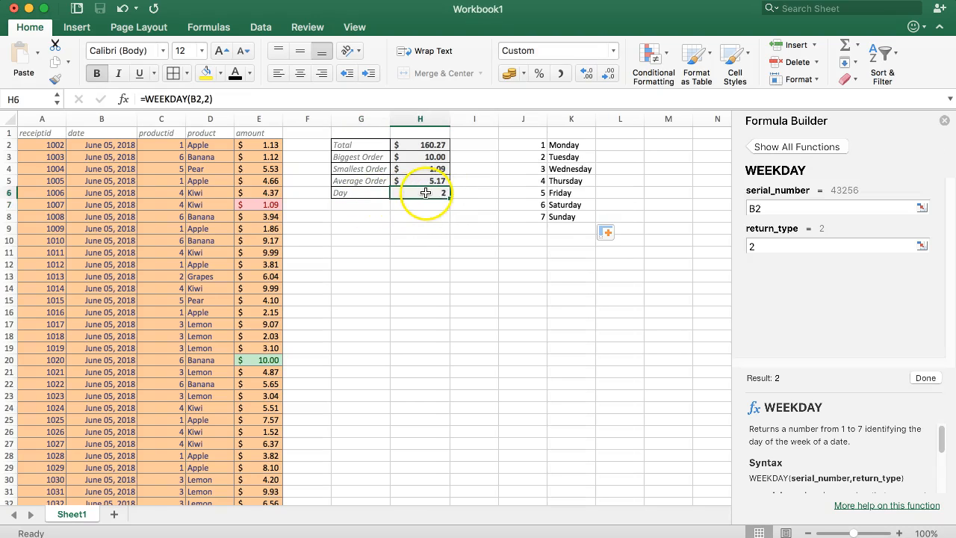
{"action": "left_click", "coordinate": [567, 157]}
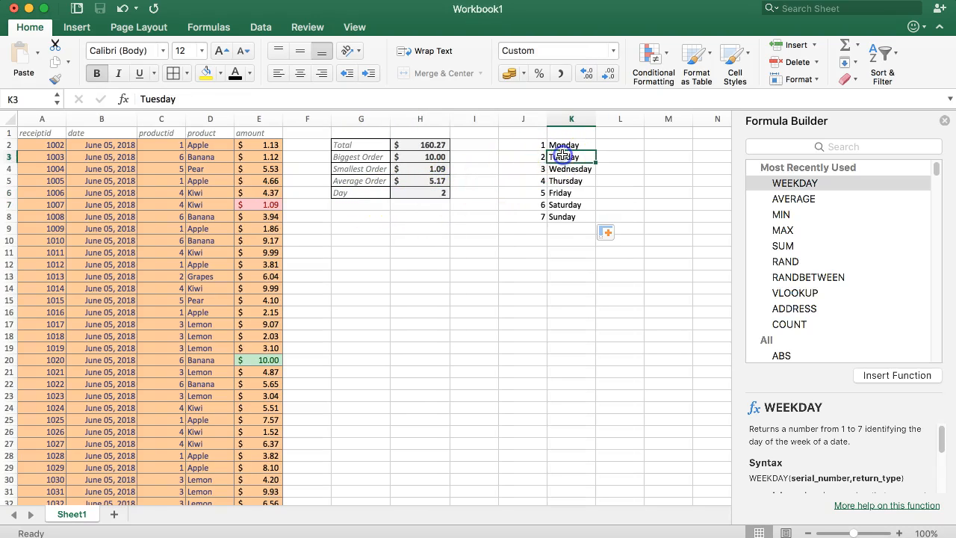
Copy the formatting of the Day row, G6:H6, onto the empty row below it
{"action": "left_click", "coordinate": [404, 207]}
{"action": "left_click_drag", "start_coordinate": [351, 207], "coordinate": [410, 207]}
{"action": "left_click_drag", "start_coordinate": [348, 194], "coordinate": [411, 195]}
{"action": "left_click", "coordinate": [56, 80]}
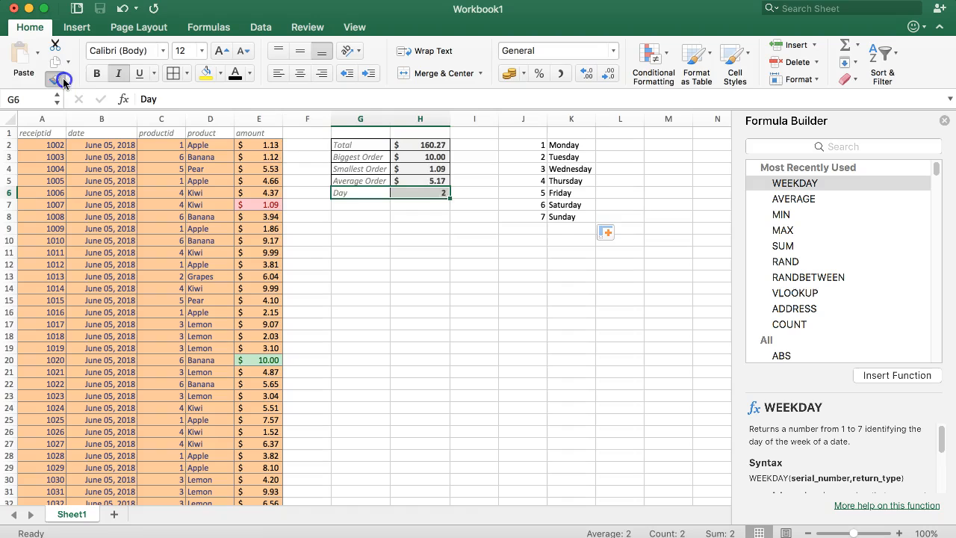
{"action": "left_click", "coordinate": [343, 204]}
{"action": "left_click", "coordinate": [358, 239]}
Label cell G7 as "VLOOKUP Day"
{"action": "left_click", "coordinate": [361, 204]}
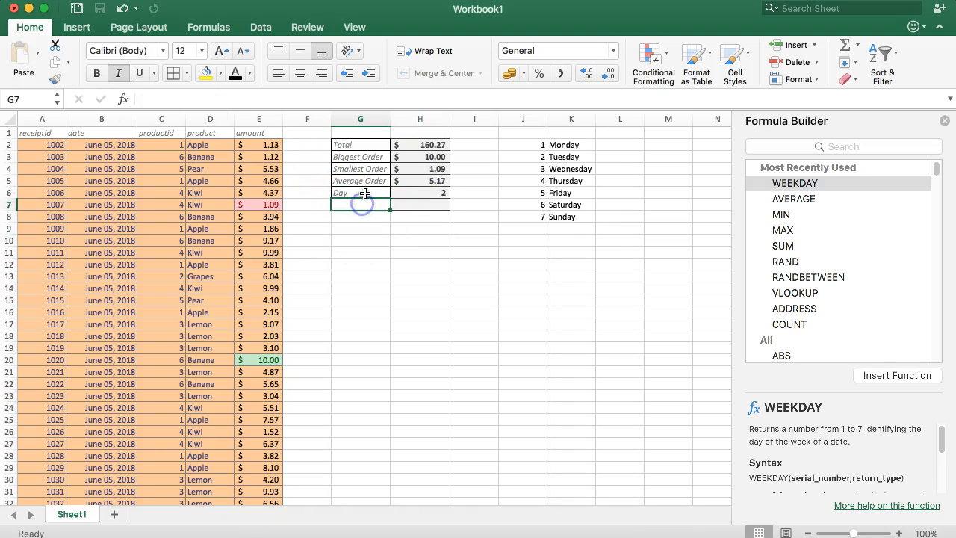
{"action": "type", "text": "VLOOKUP"}
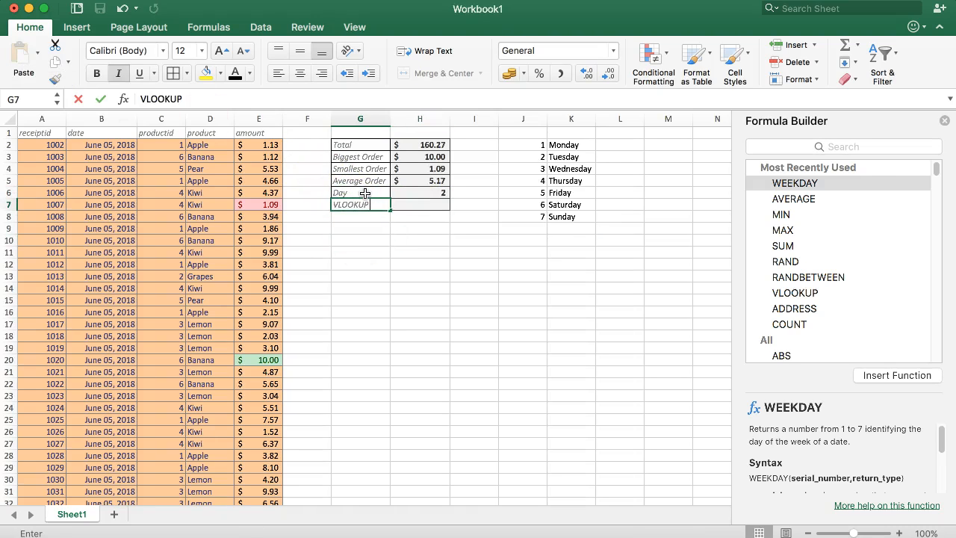
{"action": "type", "text": " Day"}
{"action": "key", "text": "Return"}
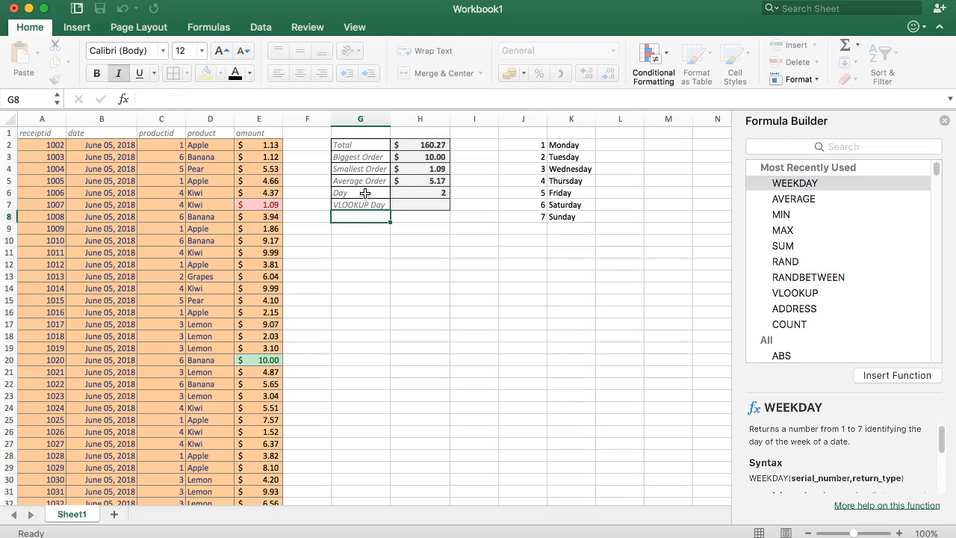
Start a VLOOKUP formula in H7 and use H6 as its lookup_value
{"action": "key", "text": "Up"}
{"action": "key", "text": "Right"}
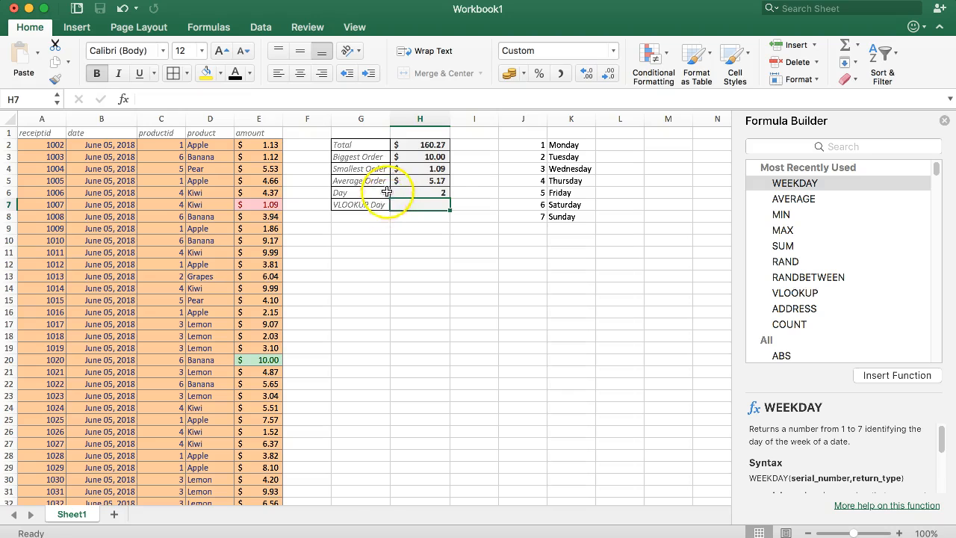
{"action": "left_click", "coordinate": [172, 100]}
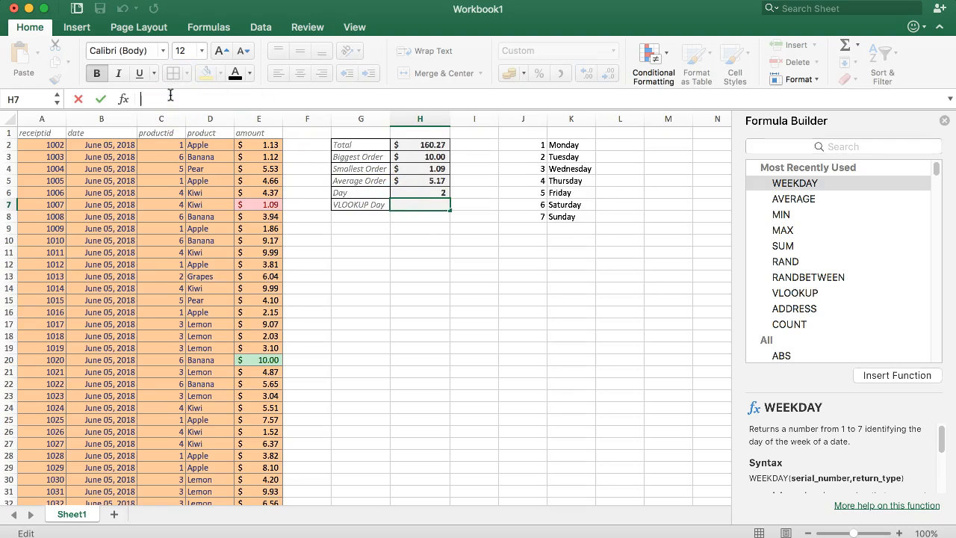
{"action": "type", "text": "=VLO"}
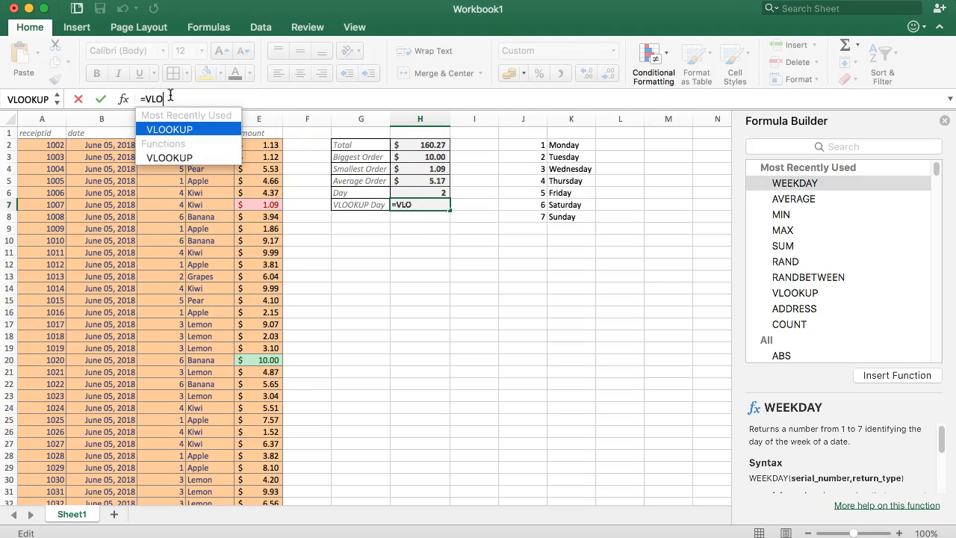
{"action": "type", "text": "OKUP("}
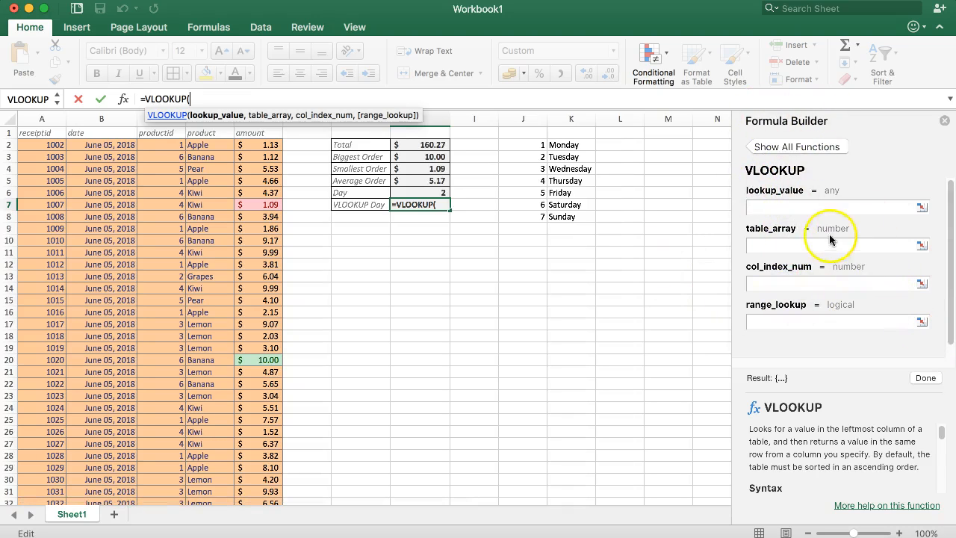
{"action": "left_click", "coordinate": [785, 210]}
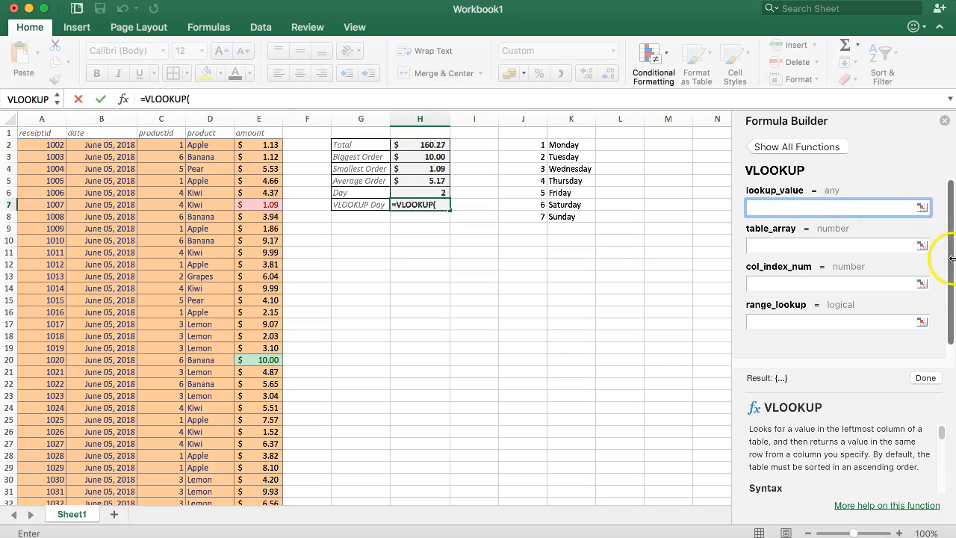
{"action": "left_click_drag", "start_coordinate": [943, 433], "coordinate": [942, 457]}
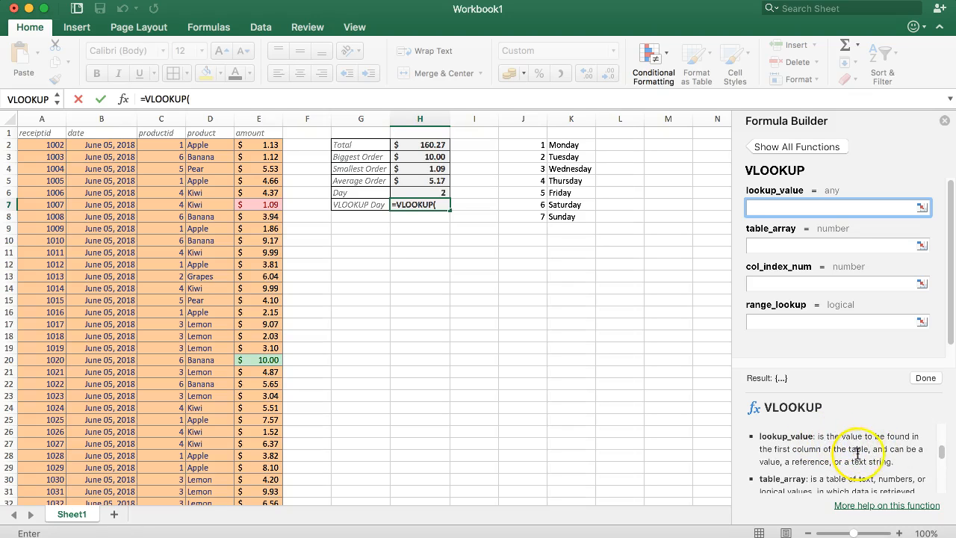
{"action": "left_click", "coordinate": [408, 192]}
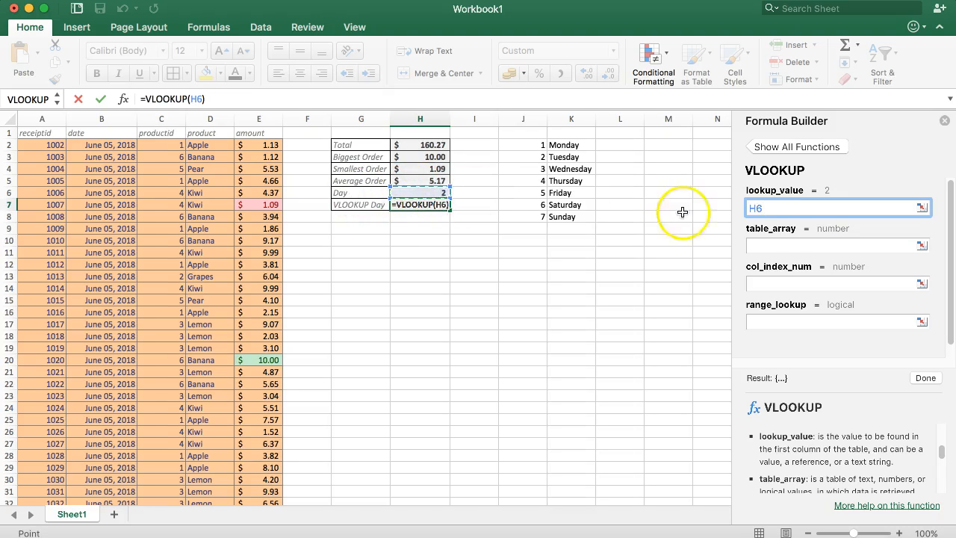
Set the VLOOKUP table_array to J2:K8 and col_index_num to 2, leave range_lookup empty, and finish the formula
{"action": "left_click", "coordinate": [772, 246]}
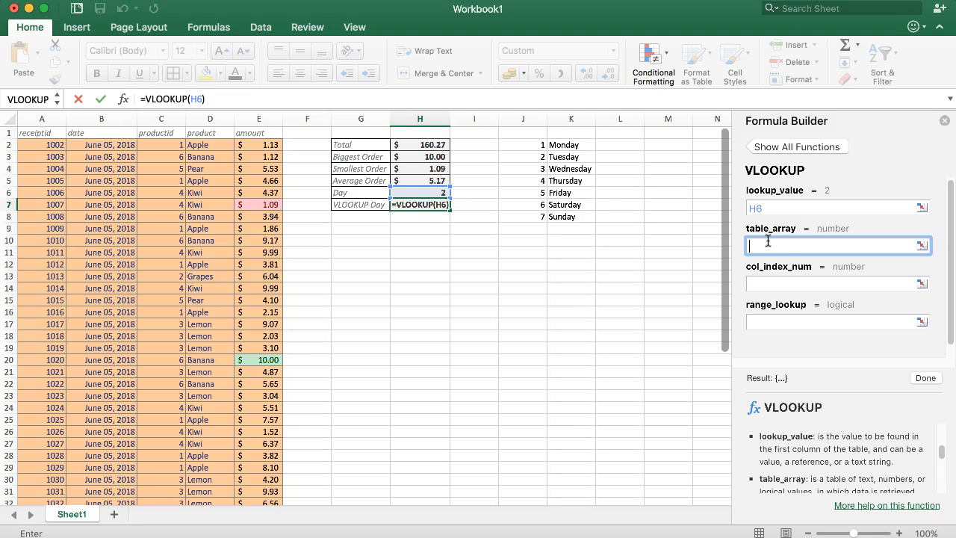
{"action": "left_click_drag", "start_coordinate": [526, 145], "coordinate": [575, 218]}
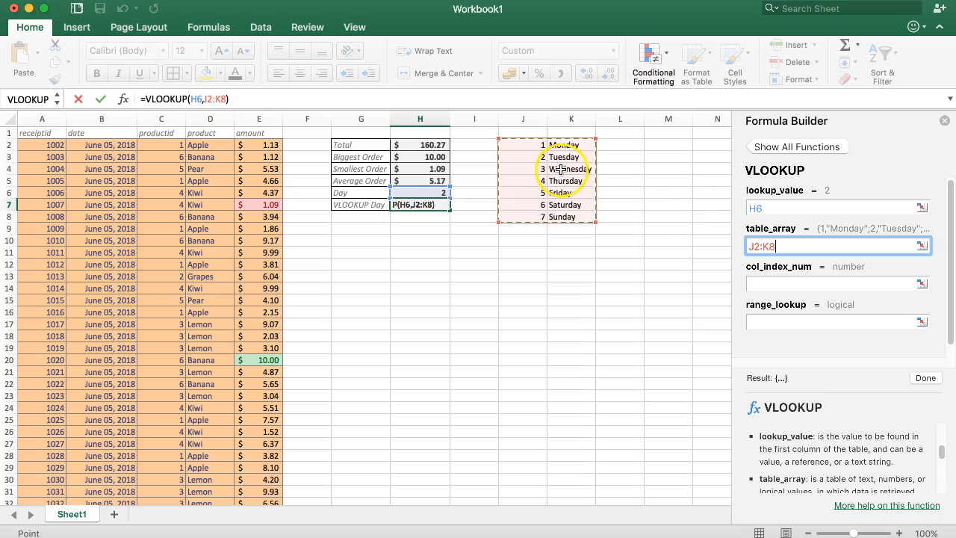
{"action": "left_click", "coordinate": [772, 285]}
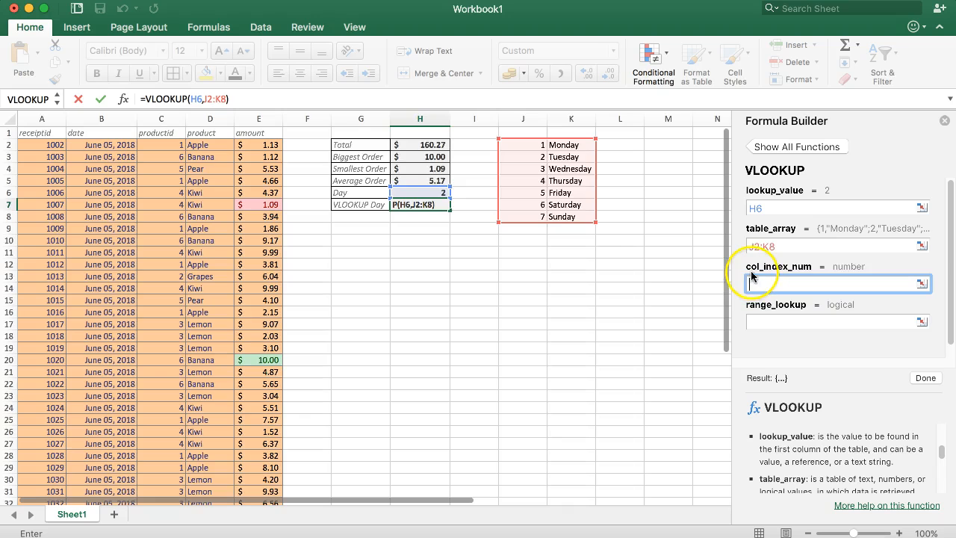
{"action": "type", "text": "2"}
{"action": "left_click", "coordinate": [760, 320]}
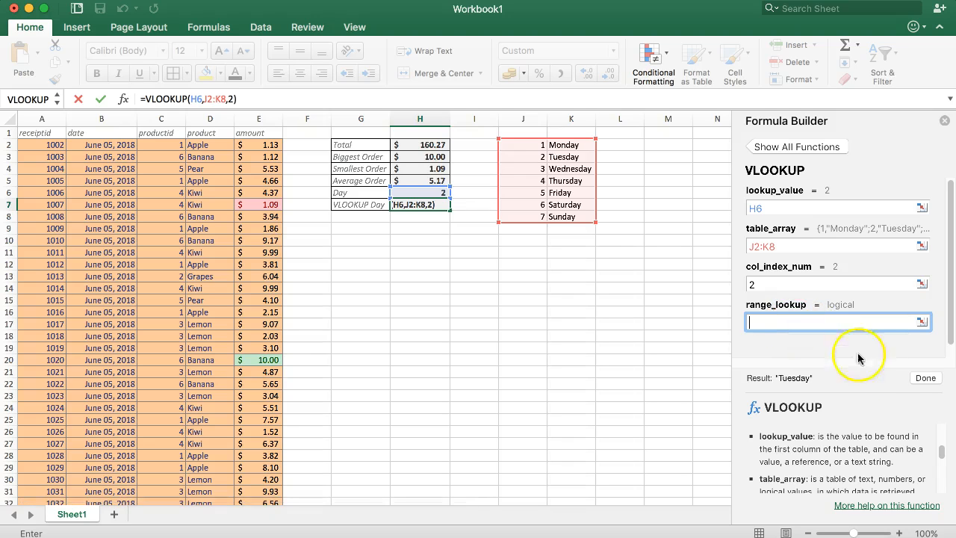
{"action": "left_click", "coordinate": [926, 378]}
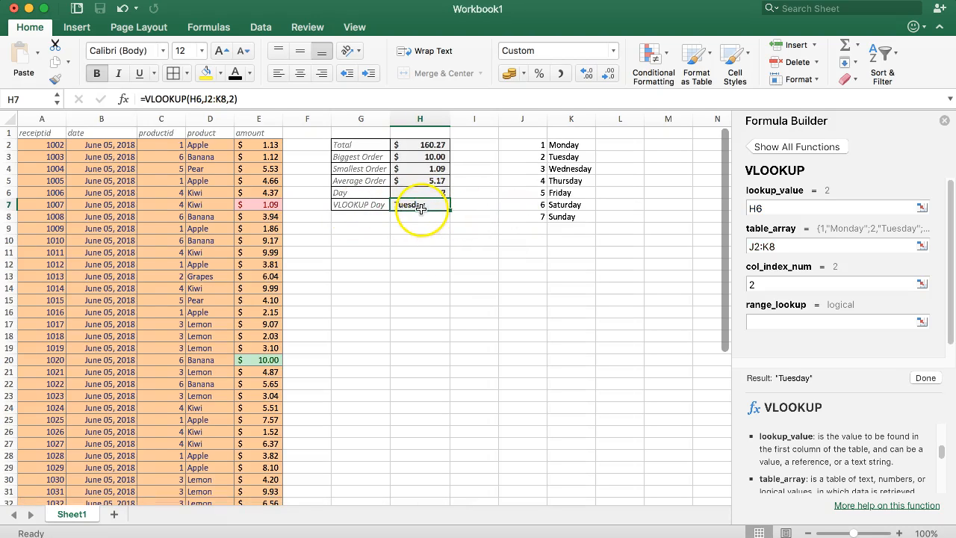
Insert an empty column between the numbers and the weekday names, and inspect the VLOOKUP arguments in H7
{"action": "right_click", "coordinate": [568, 118]}
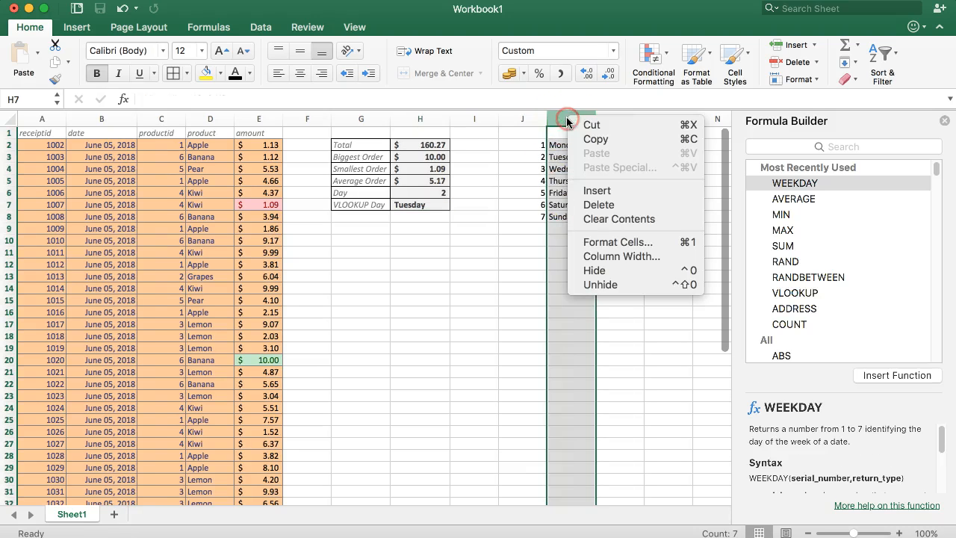
{"action": "left_click", "coordinate": [594, 191]}
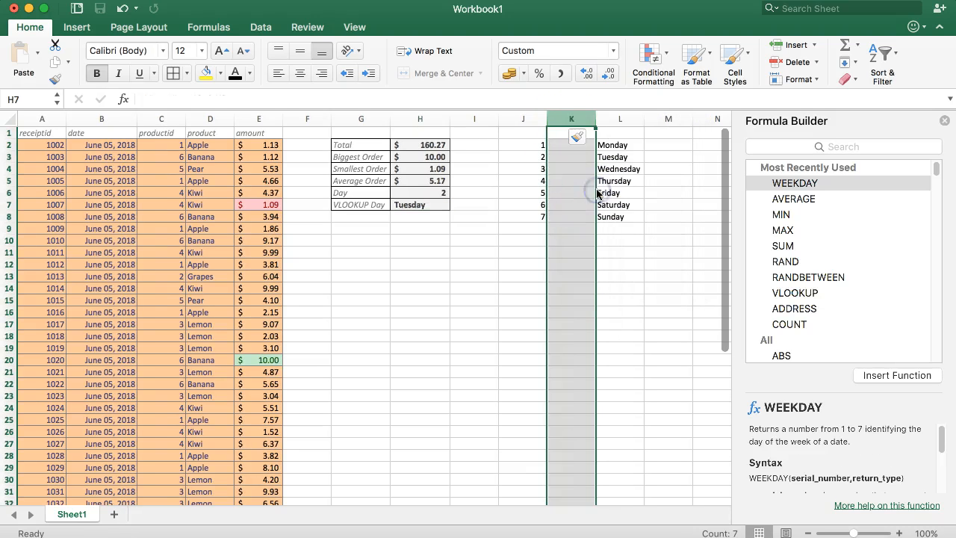
{"action": "left_click", "coordinate": [553, 145]}
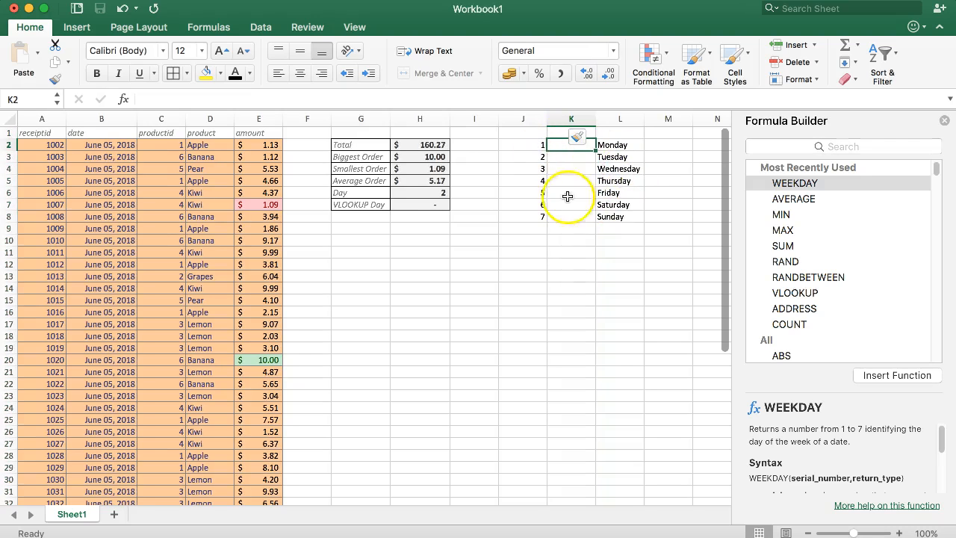
{"action": "left_click", "coordinate": [427, 204]}
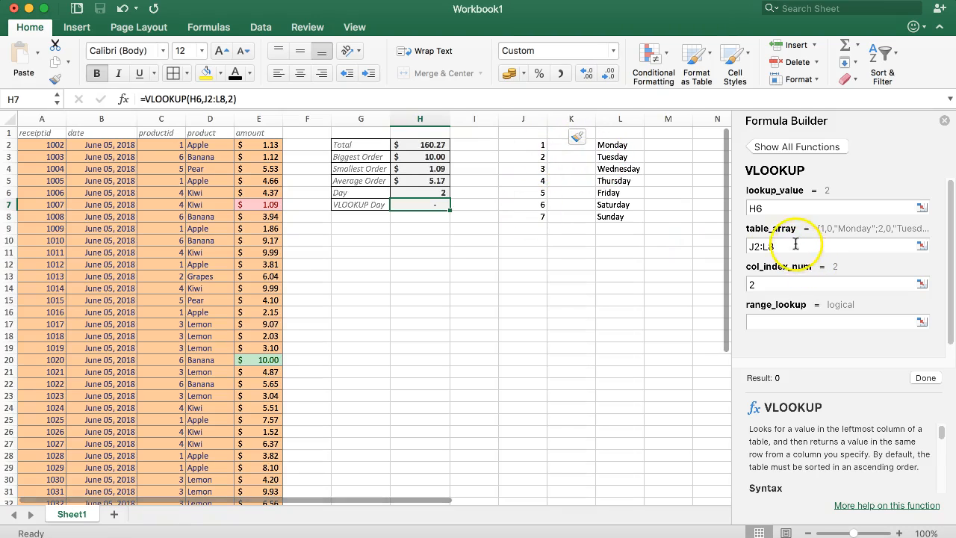
Fill K2:K8 with the fruit names Apple, Orange, Kiwi, Banana, Pear, Grape and Melon
{"action": "left_click", "coordinate": [553, 146]}
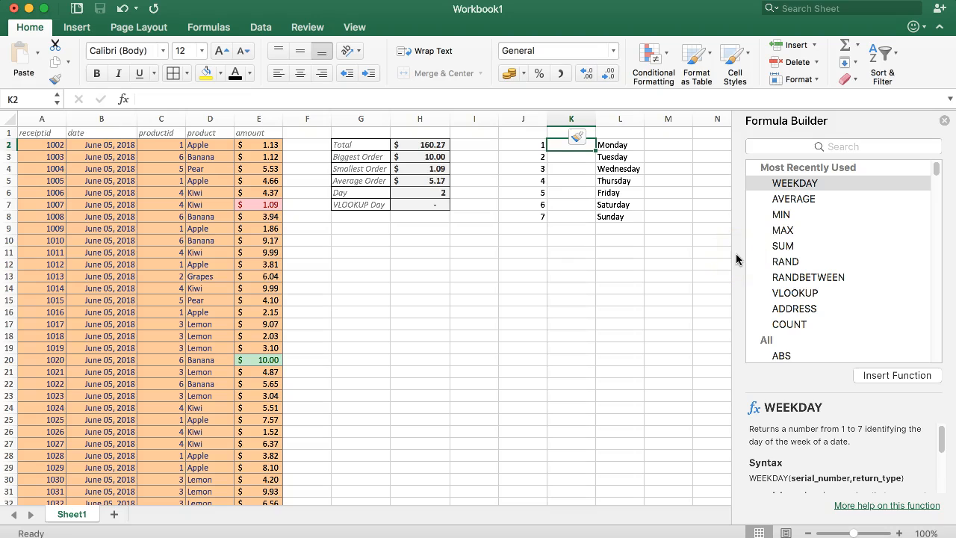
{"action": "type", "text": "Apple"}
{"action": "key", "text": "Return"}
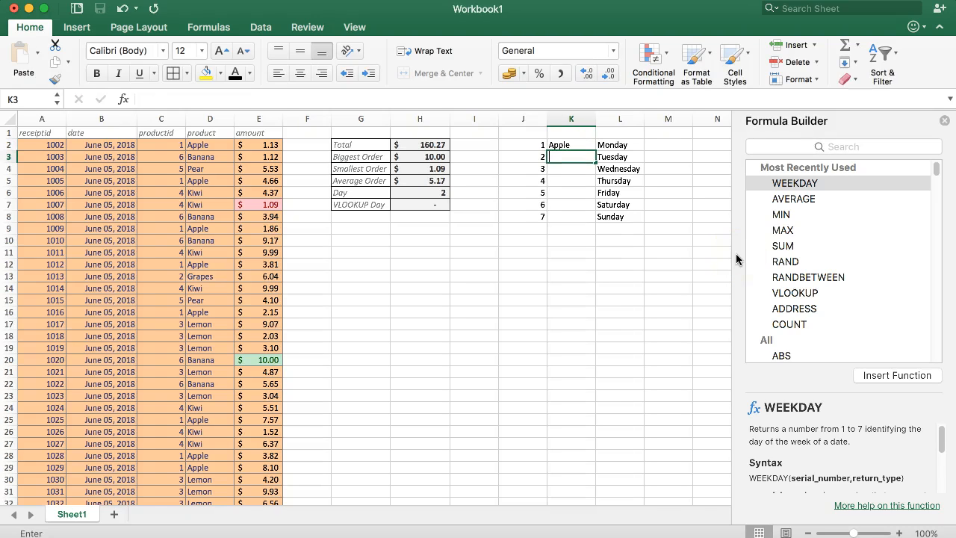
{"action": "type", "text": "Orange"}
{"action": "key", "text": "Return"}
{"action": "type", "text": "Kiwi"}
{"action": "key", "text": "Return"}
{"action": "type", "text": "Bana"}
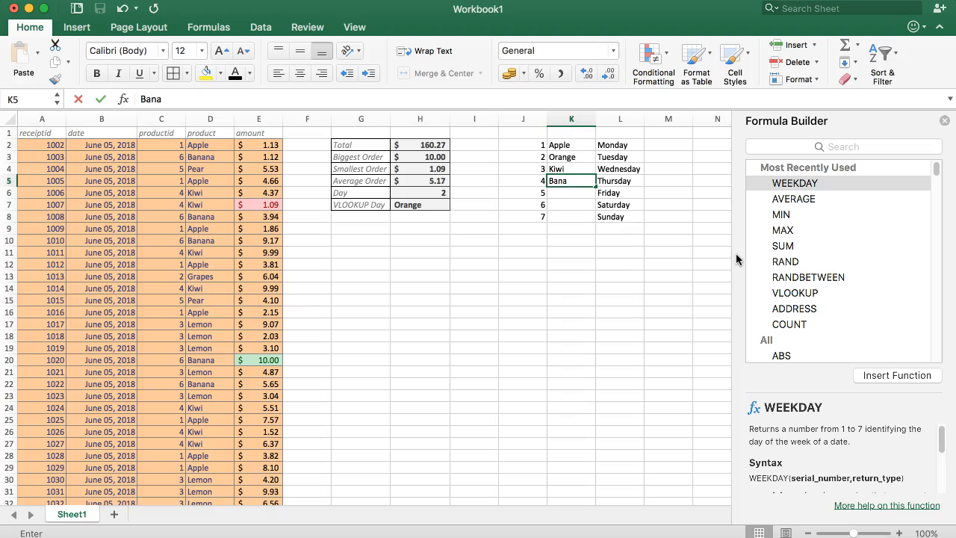
{"action": "type", "text": "na"}
{"action": "key", "text": "Return"}
{"action": "type", "text": "Pear"}
{"action": "key", "text": "Return"}
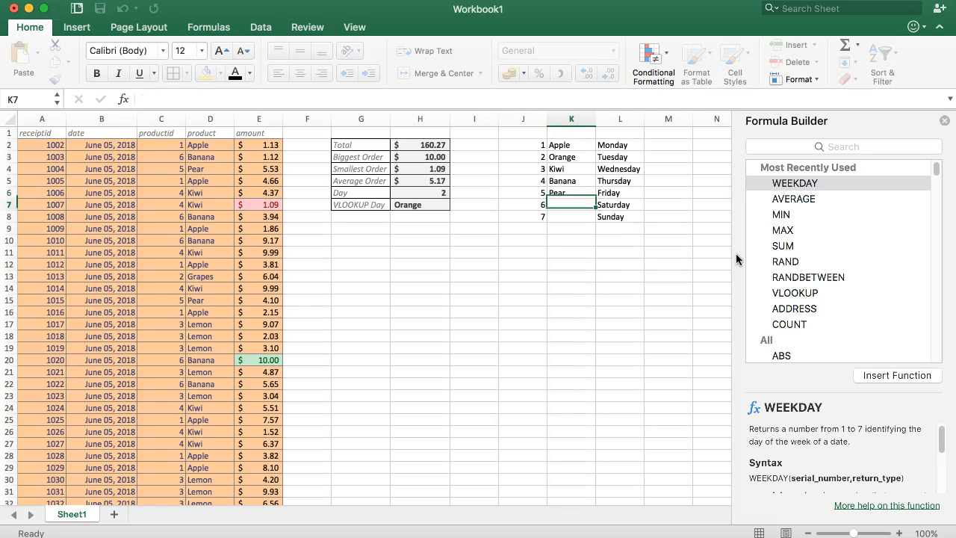
{"action": "type", "text": "Grape"}
{"action": "key", "text": "Return"}
{"action": "type", "text": "Melon"}
{"action": "key", "text": "Return"}
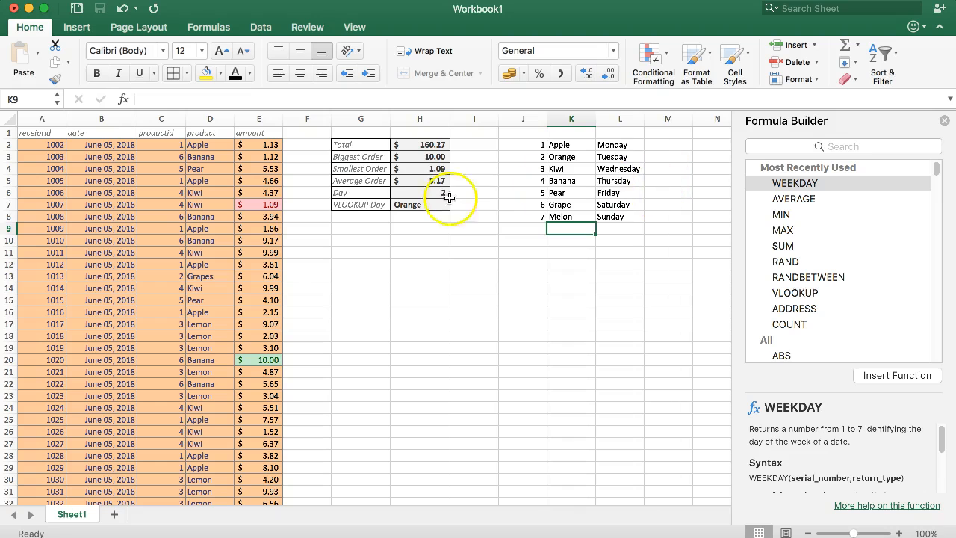
Examine the VLOOKUP in H7 and compare its result with the fruit names in K2:K8 and the weekdays in L2:L8
{"action": "left_click", "coordinate": [417, 203]}
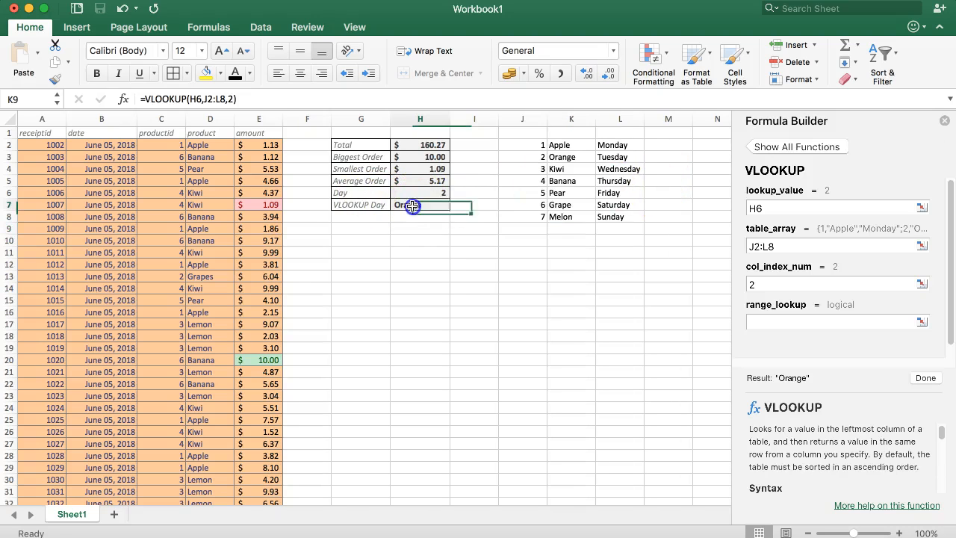
{"action": "left_click", "coordinate": [572, 157]}
{"action": "left_click", "coordinate": [571, 147]}
{"action": "left_click_drag", "start_coordinate": [572, 146], "coordinate": [569, 220]}
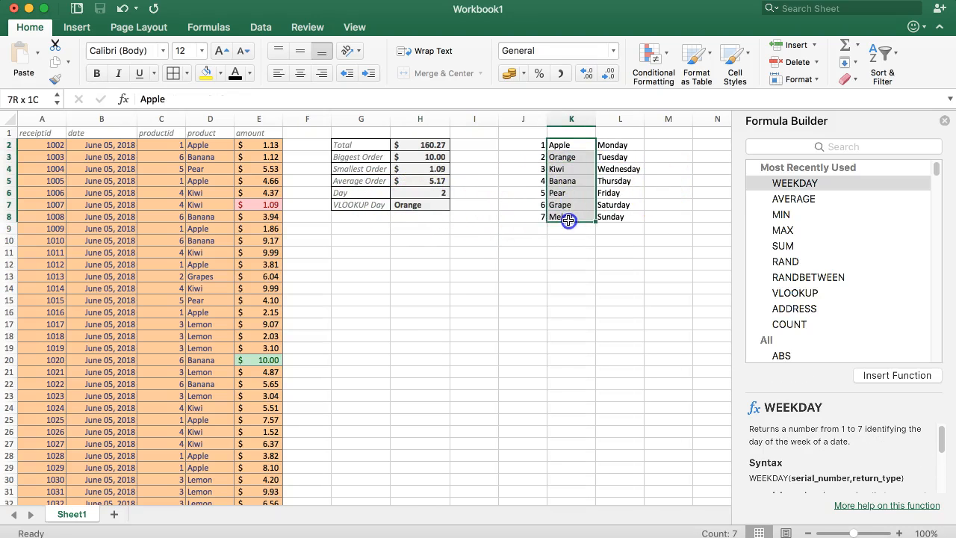
{"action": "left_click", "coordinate": [419, 204]}
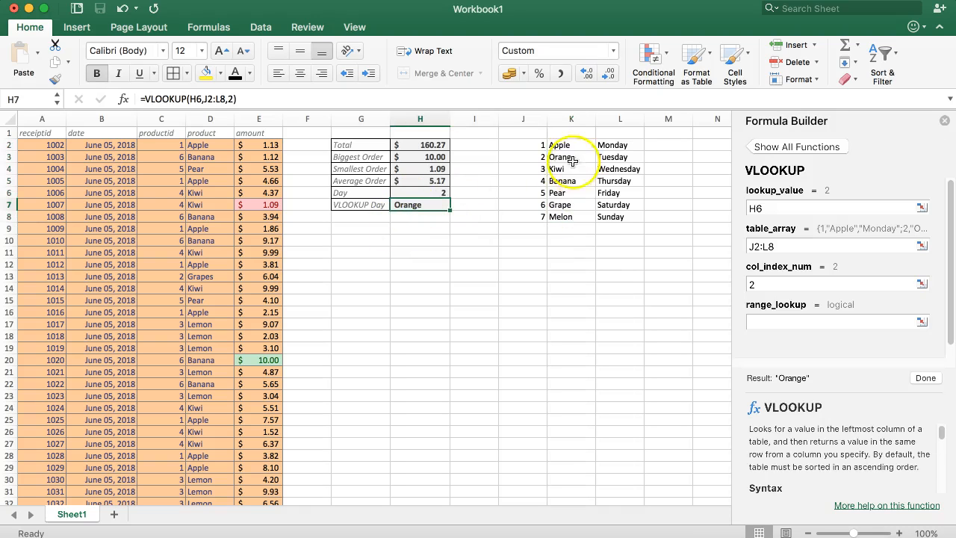
{"action": "left_click_drag", "start_coordinate": [562, 145], "coordinate": [557, 215]}
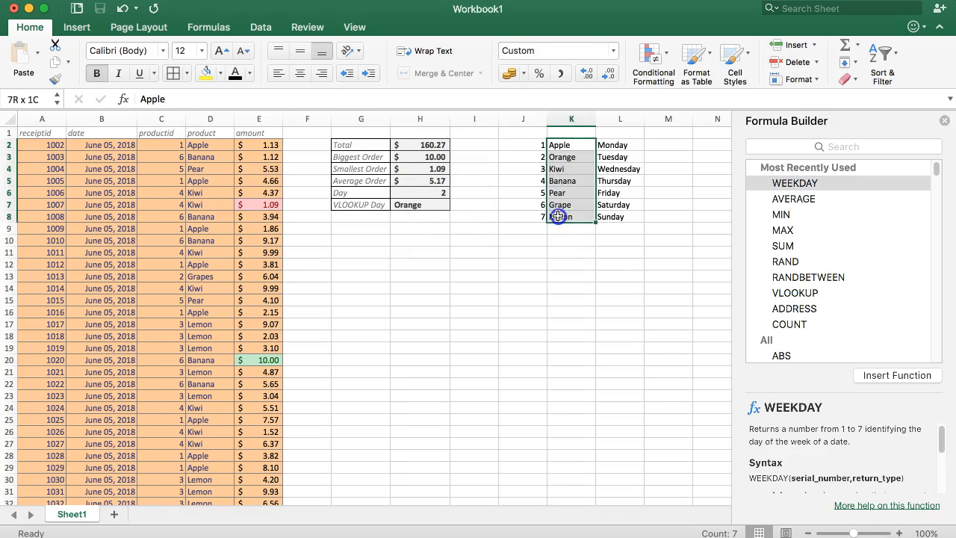
{"action": "left_click_drag", "start_coordinate": [636, 142], "coordinate": [613, 215]}
{"action": "left_click_drag", "start_coordinate": [560, 146], "coordinate": [569, 214]}
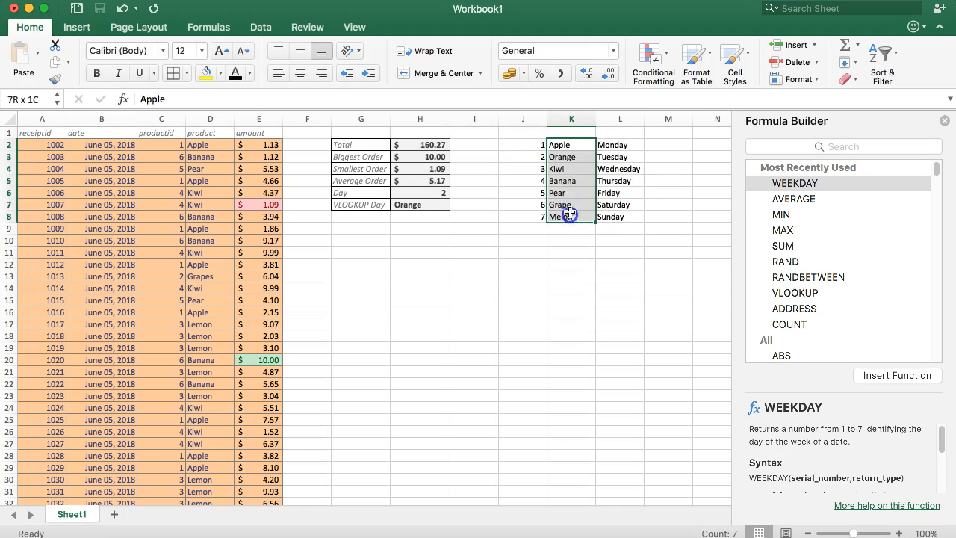
{"action": "left_click", "coordinate": [568, 157]}
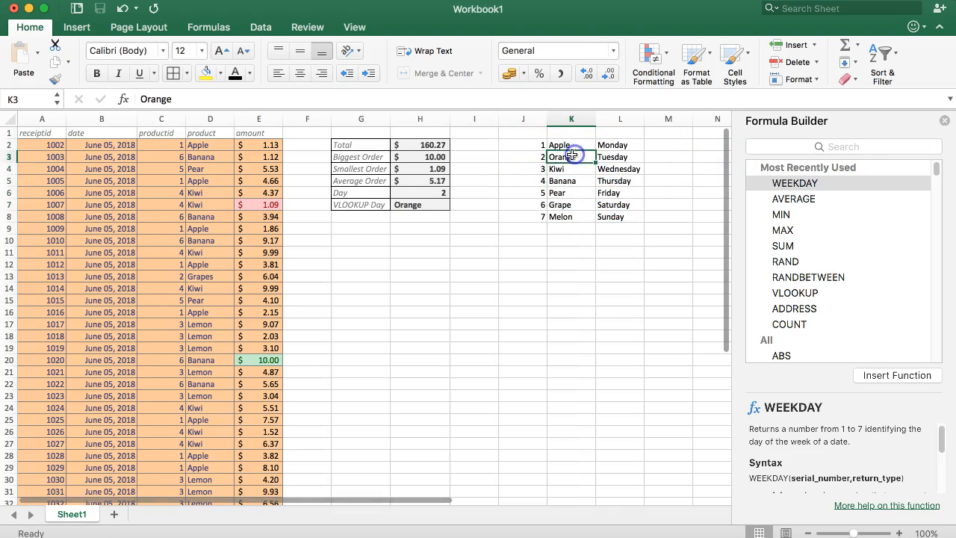
Change the col_index_num of the VLOOKUP formula in H7 to 3
{"action": "left_click", "coordinate": [428, 201]}
{"action": "left_click", "coordinate": [225, 99]}
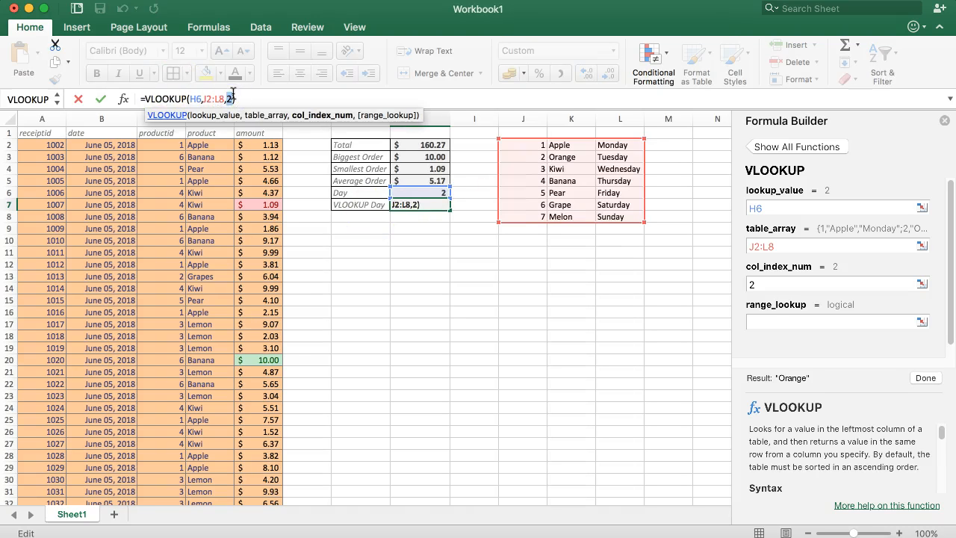
{"action": "key", "text": "Return"}
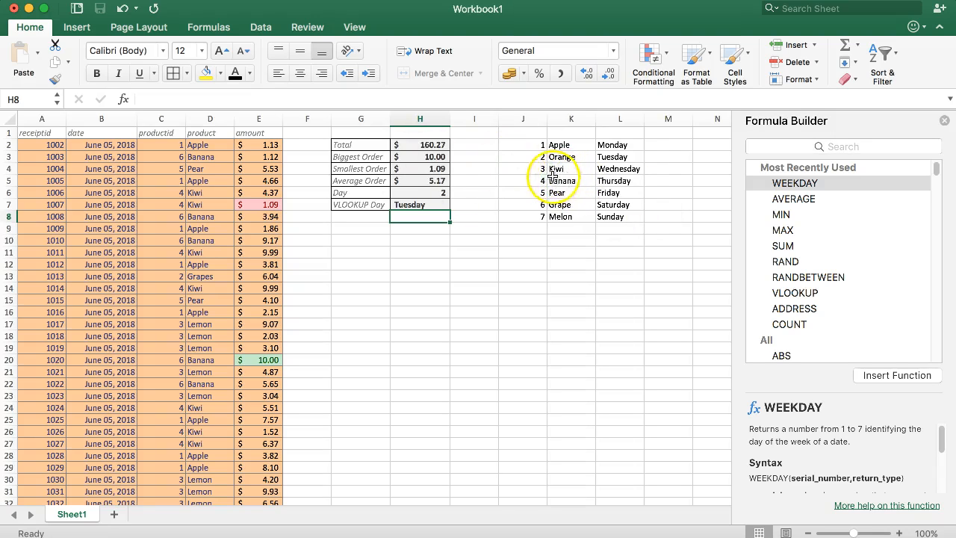
Copy the fruit names from K2:K8 over the numbers in J2:J8
{"action": "left_click_drag", "start_coordinate": [523, 146], "coordinate": [529, 218]}
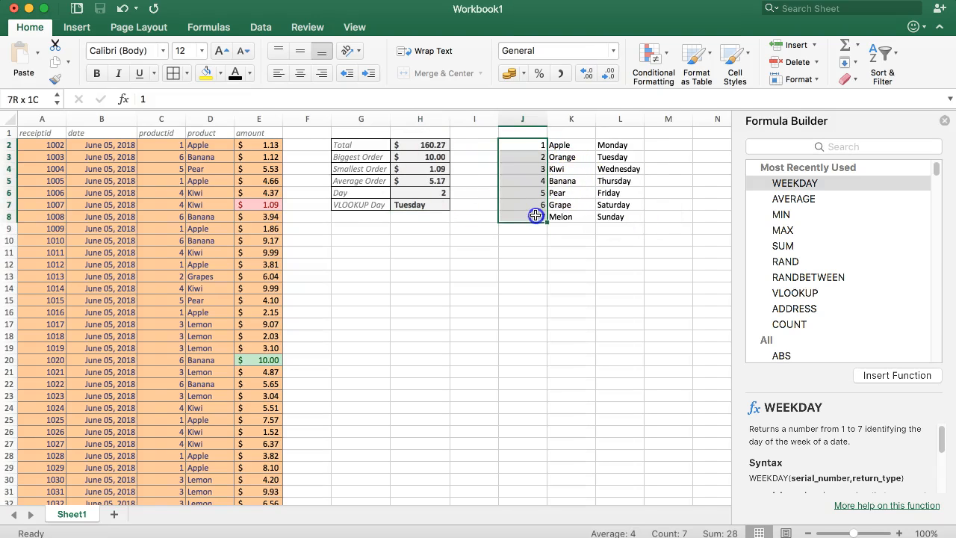
{"action": "left_click_drag", "start_coordinate": [560, 146], "coordinate": [573, 216]}
{"action": "left_click_drag", "start_coordinate": [524, 142], "coordinate": [528, 216]}
{"action": "left_click", "coordinate": [568, 253]}
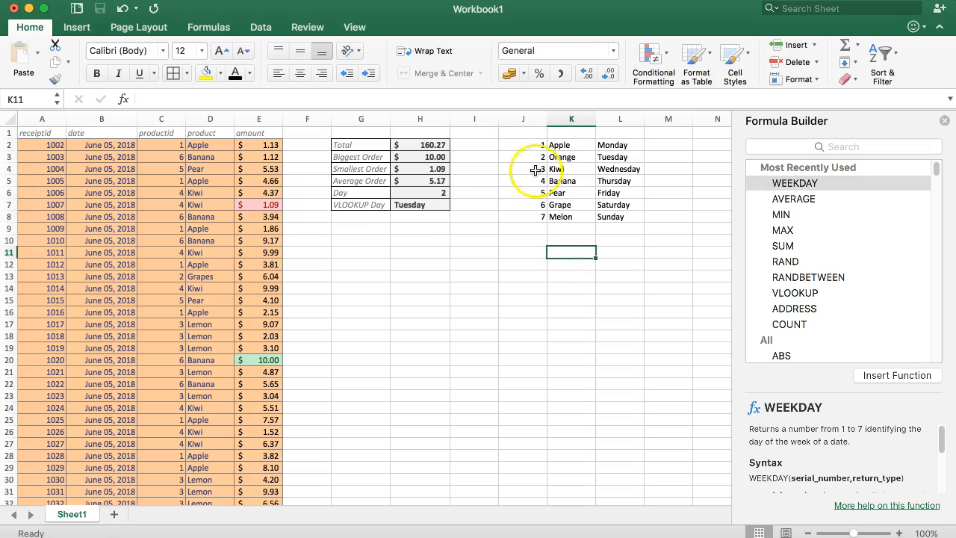
{"action": "left_click_drag", "start_coordinate": [561, 145], "coordinate": [568, 217]}
{"action": "key", "text": "super+c"}
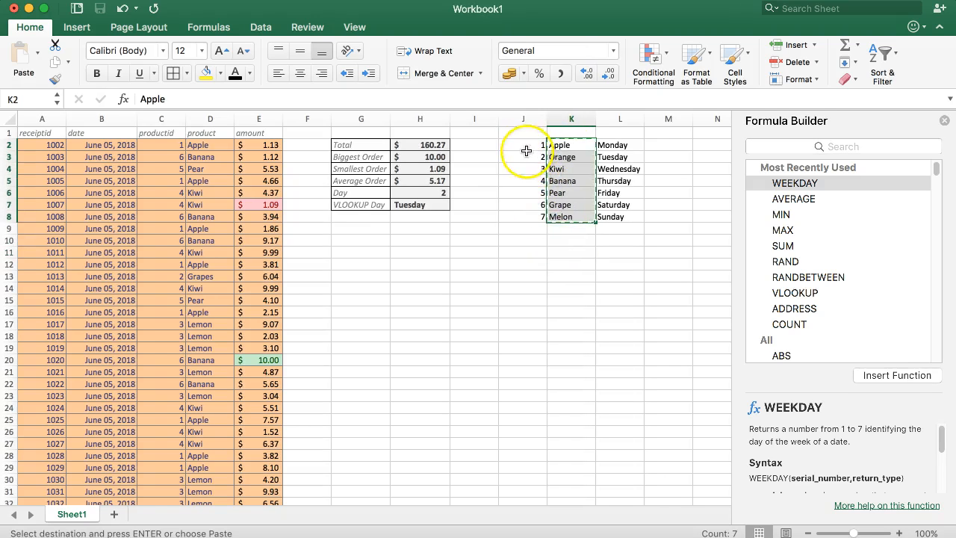
{"action": "left_click", "coordinate": [524, 149]}
{"action": "key", "text": "super+v"}
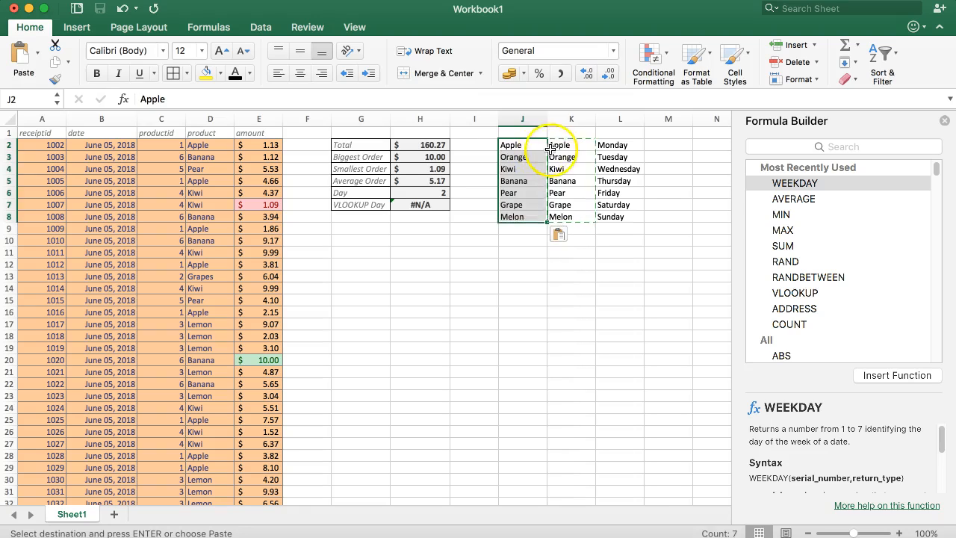
Replace the fruit names in K2:K8 with the number series 1 to 7
{"action": "left_click", "coordinate": [559, 147]}
{"action": "type", "text": "1"}
{"action": "key", "text": "Return"}
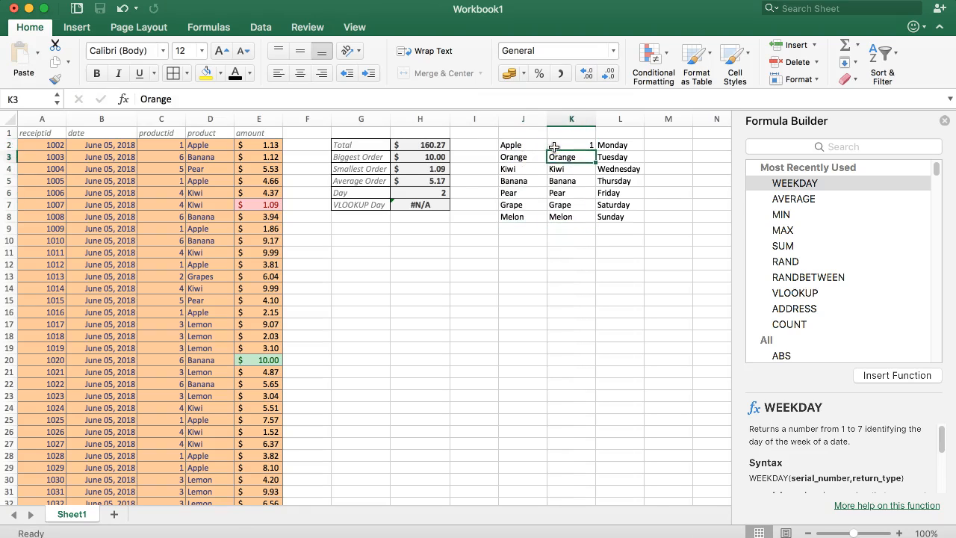
{"action": "left_click_drag", "start_coordinate": [595, 150], "coordinate": [592, 217]}
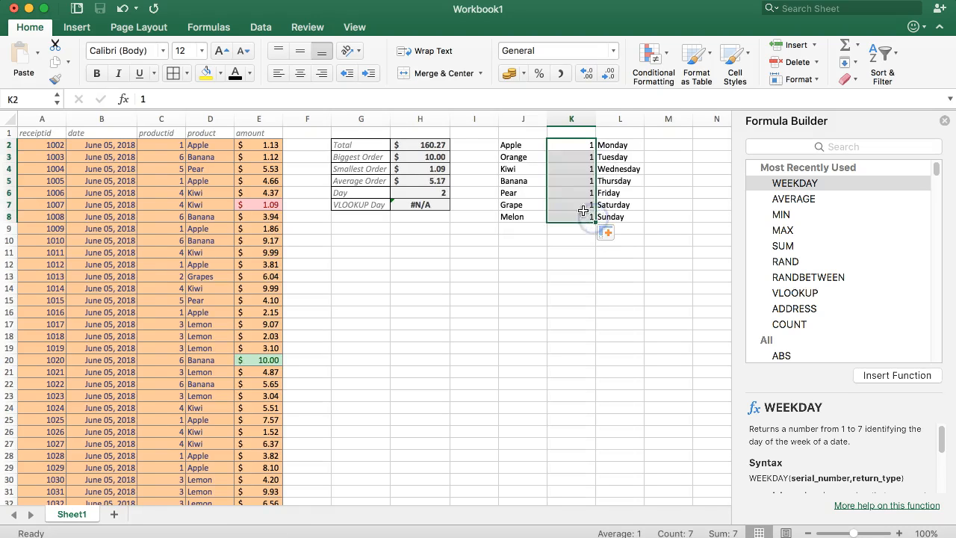
{"action": "left_click", "coordinate": [582, 145]}
{"action": "left_click", "coordinate": [584, 158]}
{"action": "left_click", "coordinate": [583, 146]}
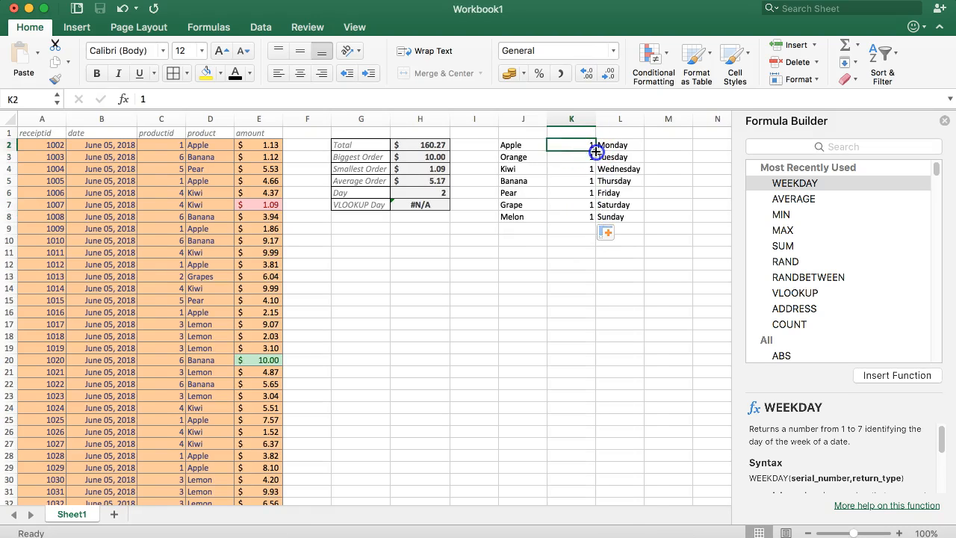
{"action": "left_click_drag", "start_coordinate": [595, 150], "coordinate": [597, 222]}
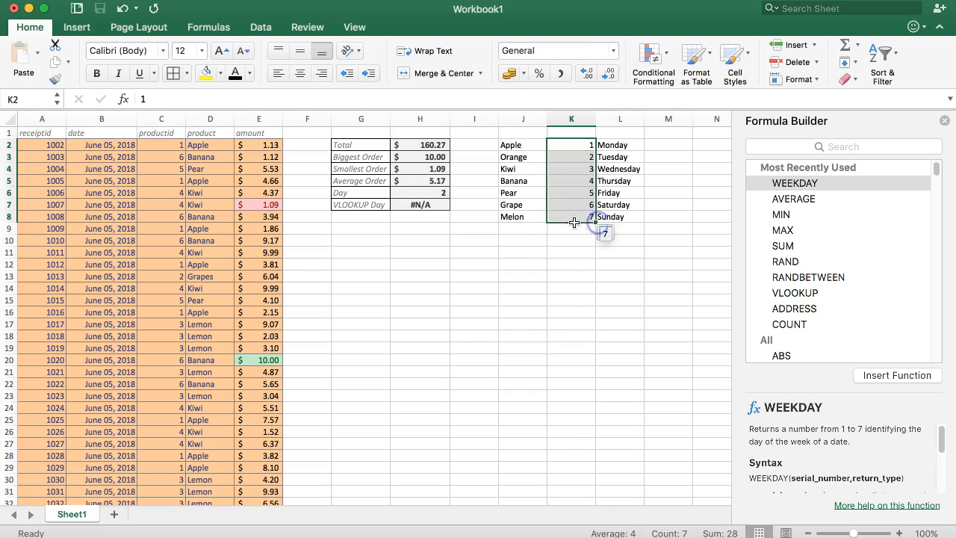
{"action": "left_click", "coordinate": [463, 239]}
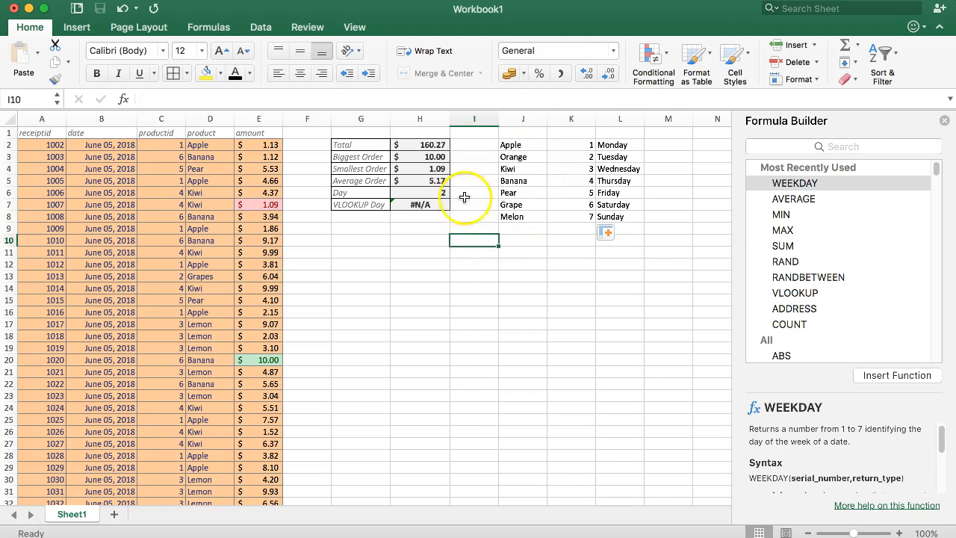
Review the VLOOKUP in H7 against the rearranged columns and narrow its table_array to K2:L8
{"action": "left_click", "coordinate": [420, 205]}
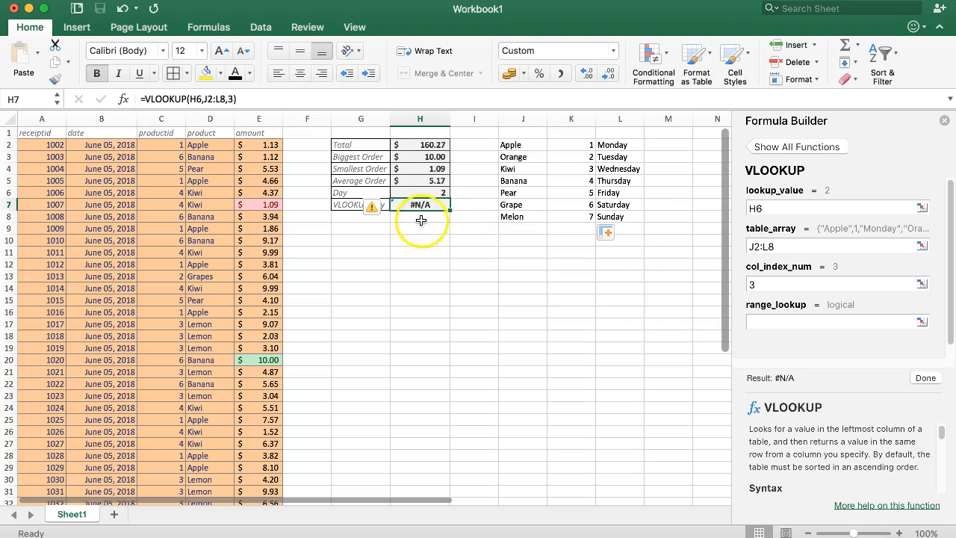
{"action": "left_click_drag", "start_coordinate": [523, 145], "coordinate": [522, 212]}
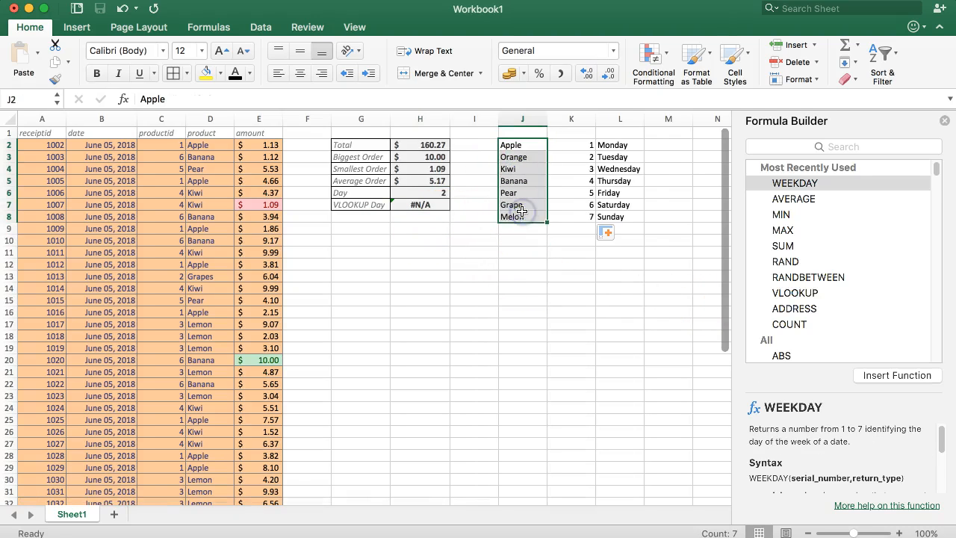
{"action": "left_click_drag", "start_coordinate": [571, 146], "coordinate": [568, 210]}
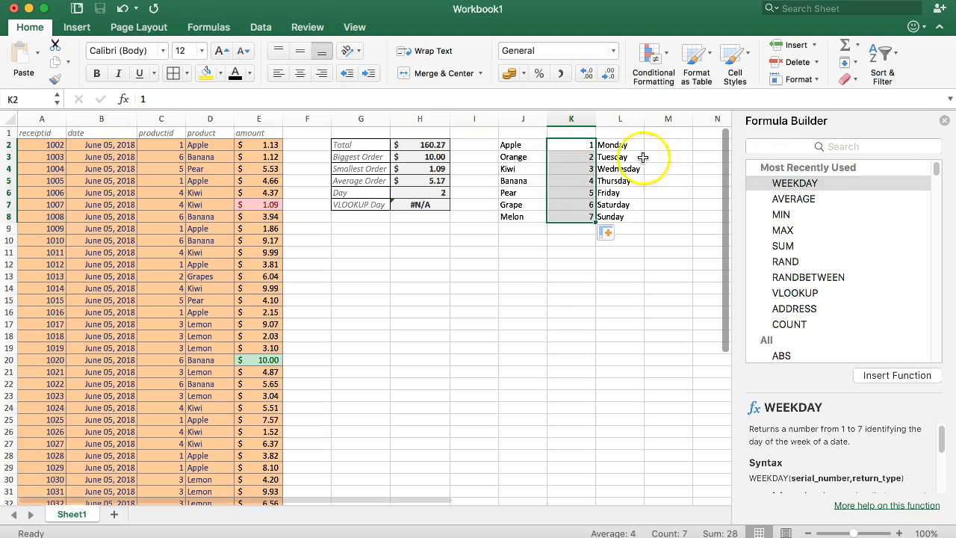
{"action": "left_click", "coordinate": [430, 206]}
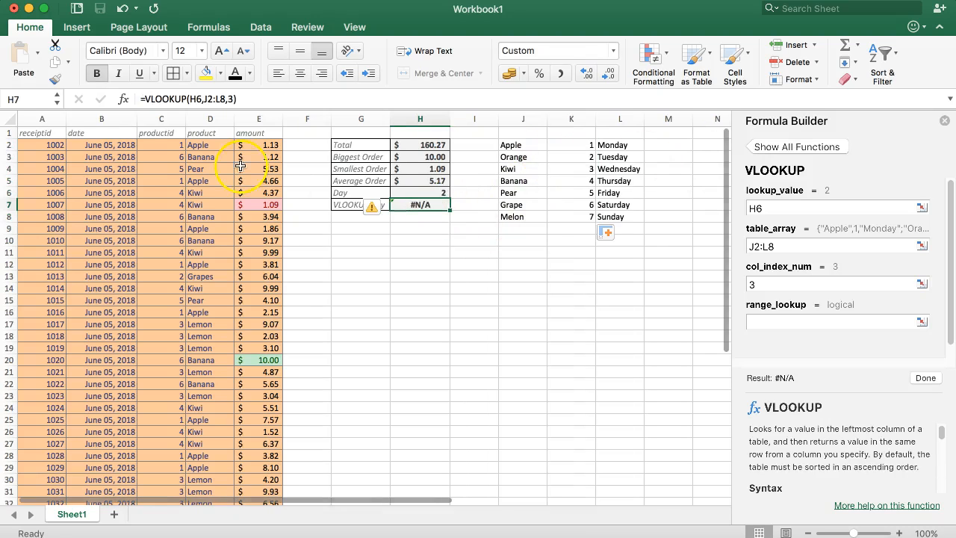
{"action": "left_click", "coordinate": [124, 100]}
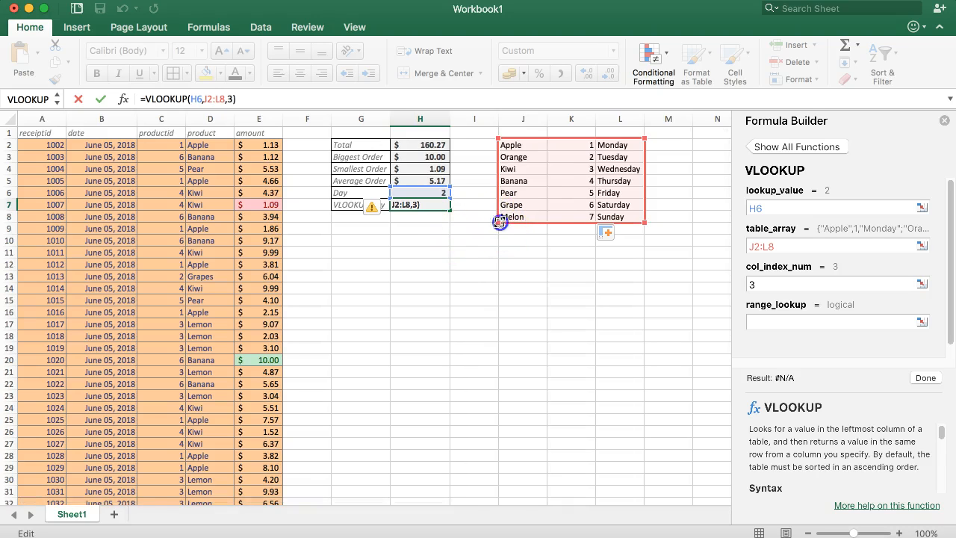
{"action": "left_click_drag", "start_coordinate": [500, 222], "coordinate": [549, 222]}
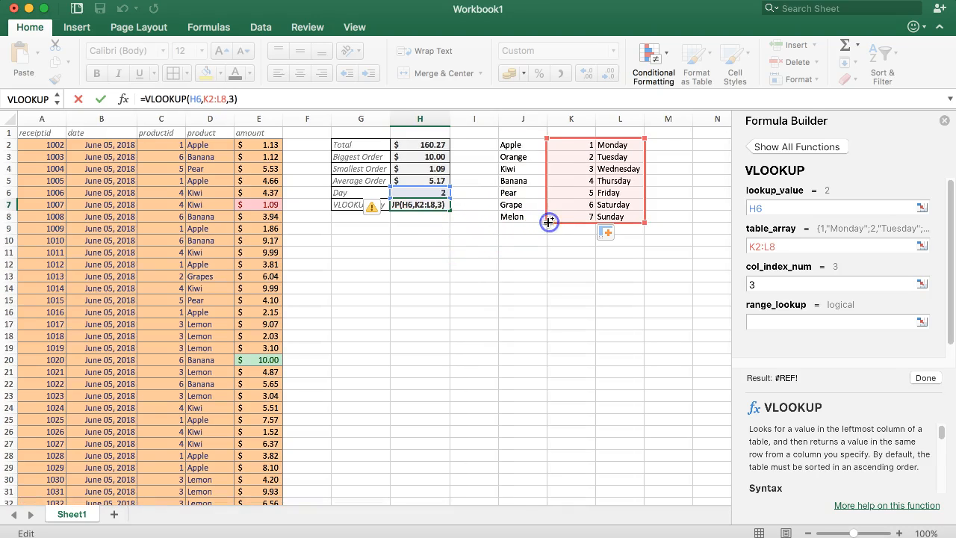
{"action": "key", "text": "Return"}
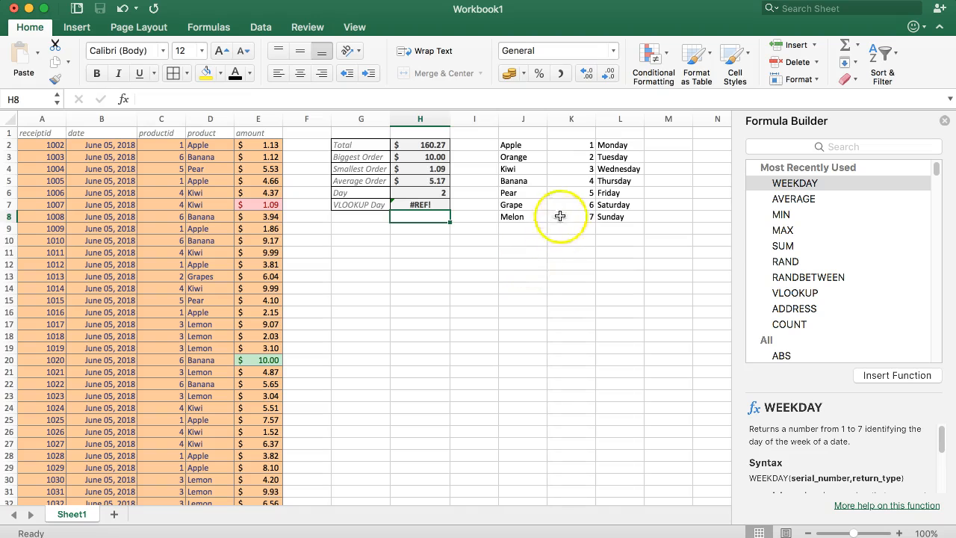
Set the col_index_num of the VLOOKUP in H7 to 2 and finish the formula
{"action": "left_click", "coordinate": [569, 193]}
{"action": "left_click", "coordinate": [422, 205]}
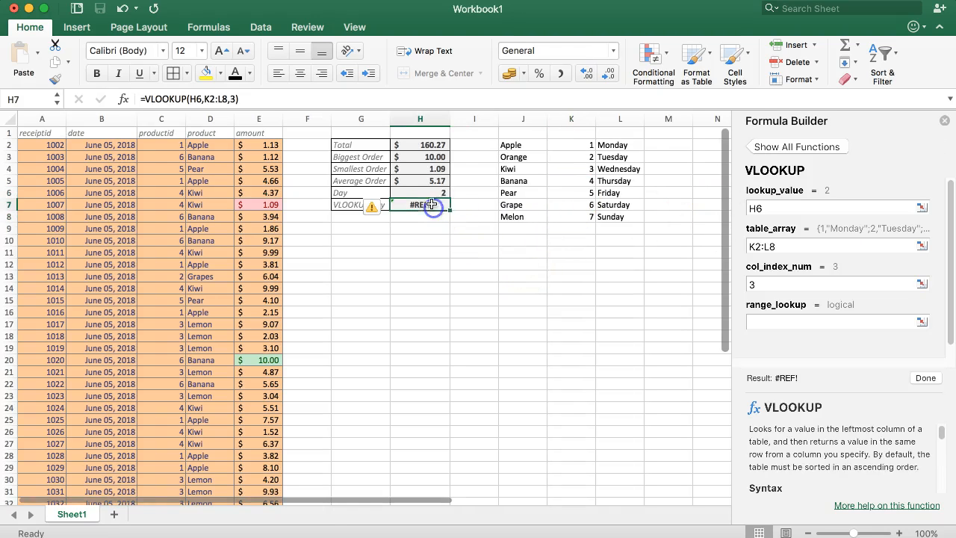
{"action": "left_click", "coordinate": [749, 285]}
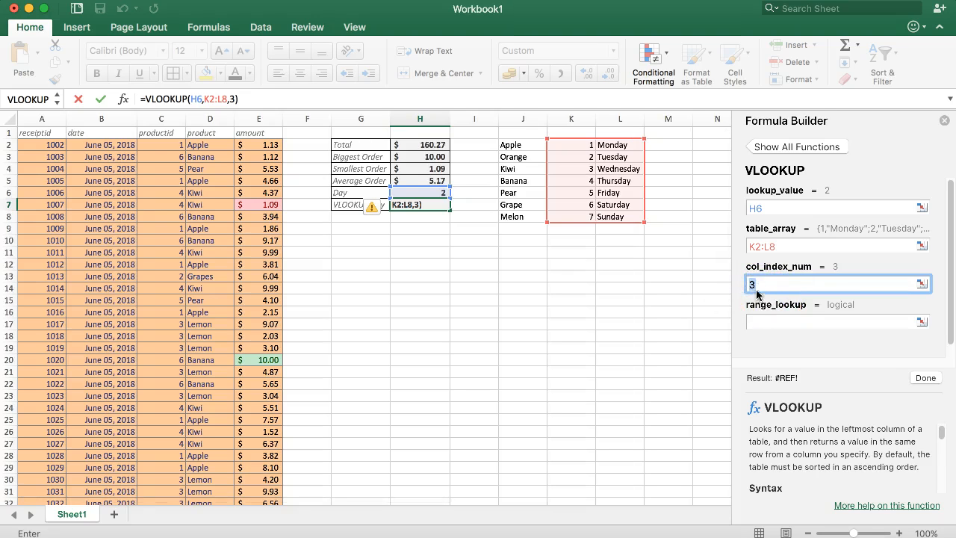
{"action": "type", "text": "2"}
{"action": "key", "text": "Return"}
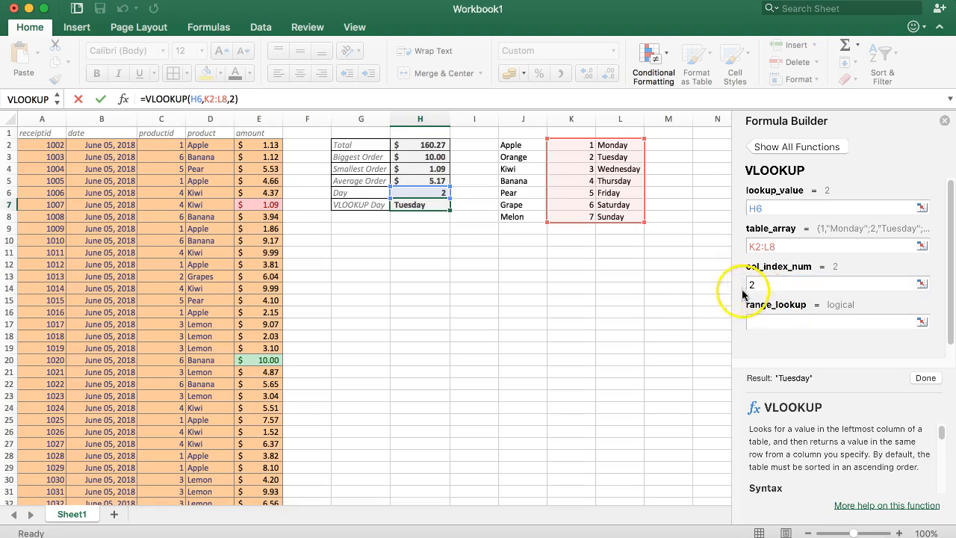
{"action": "left_click", "coordinate": [492, 229]}
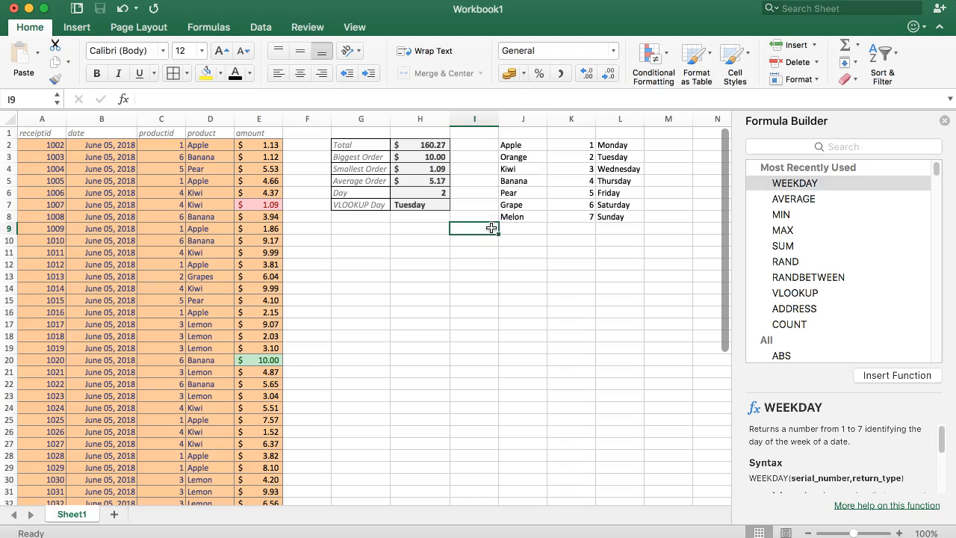
Try J2:J8 as the table_array of the VLOOKUP in H7, set it back to K2:L8, and dismiss the disk space notification
{"action": "left_click_drag", "start_coordinate": [556, 145], "coordinate": [571, 214]}
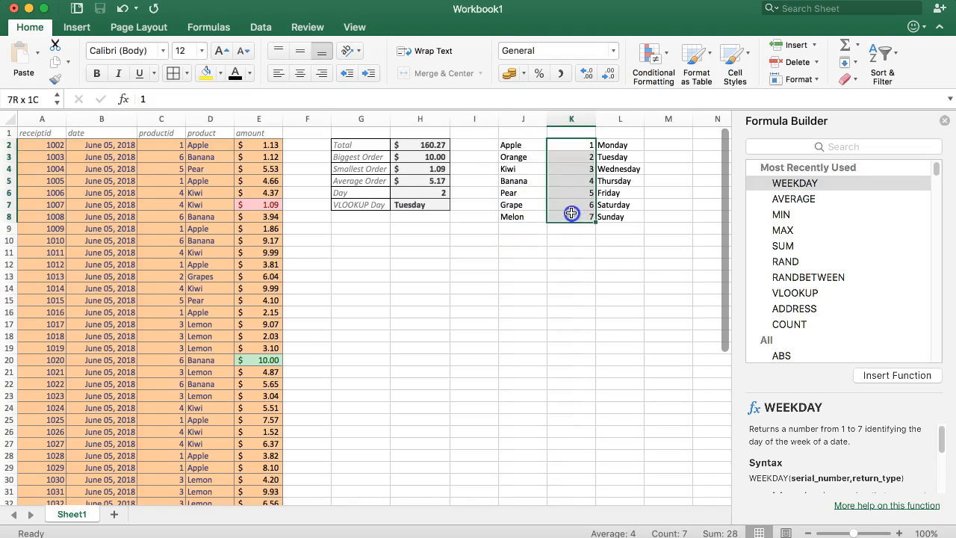
{"action": "left_click", "coordinate": [440, 204]}
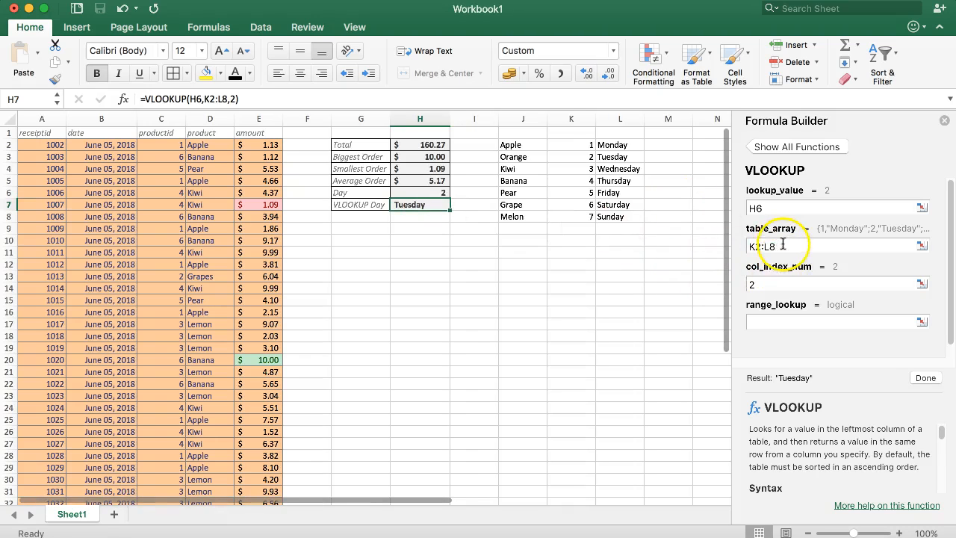
{"action": "left_click", "coordinate": [751, 247]}
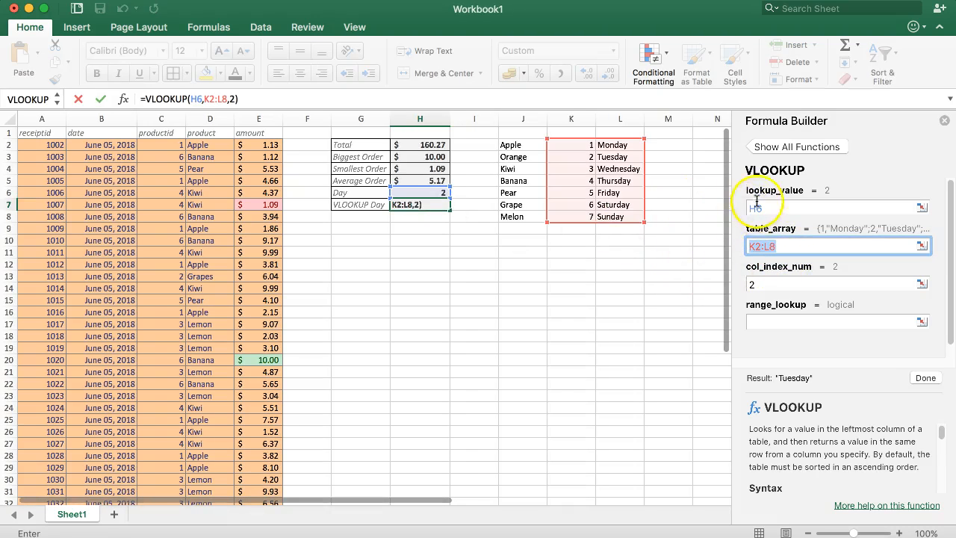
{"action": "left_click_drag", "start_coordinate": [512, 145], "coordinate": [514, 216]}
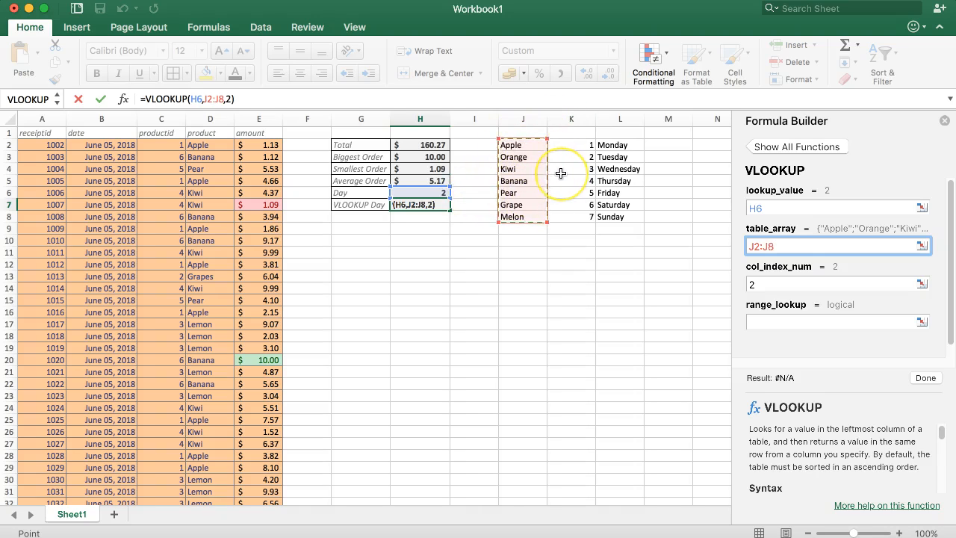
{"action": "left_click_drag", "start_coordinate": [573, 143], "coordinate": [611, 218]}
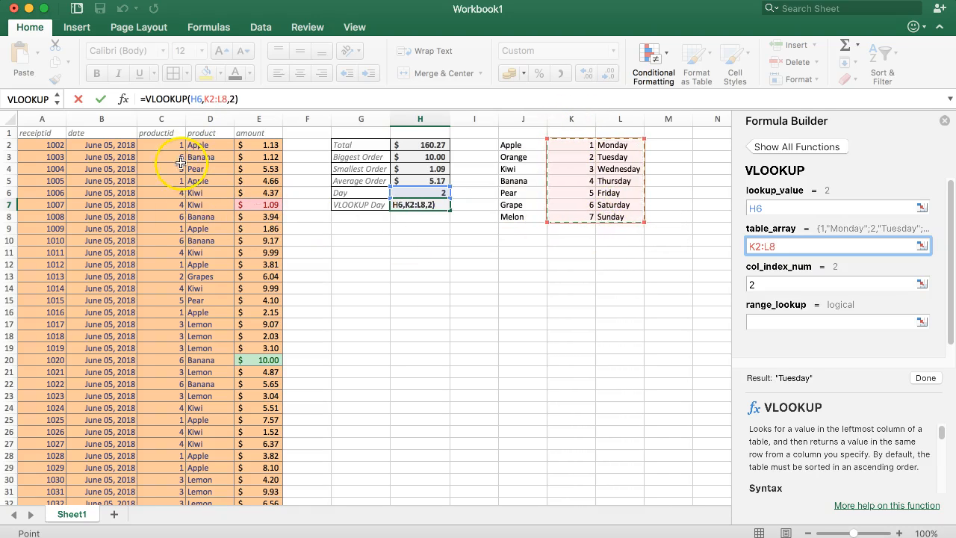
{"action": "key", "text": "Return"}
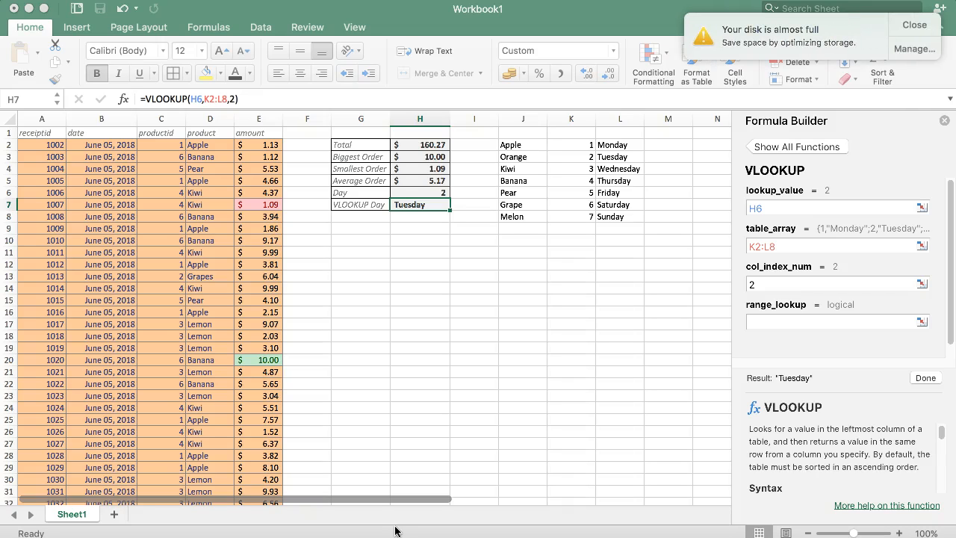
{"action": "left_click", "coordinate": [916, 25]}
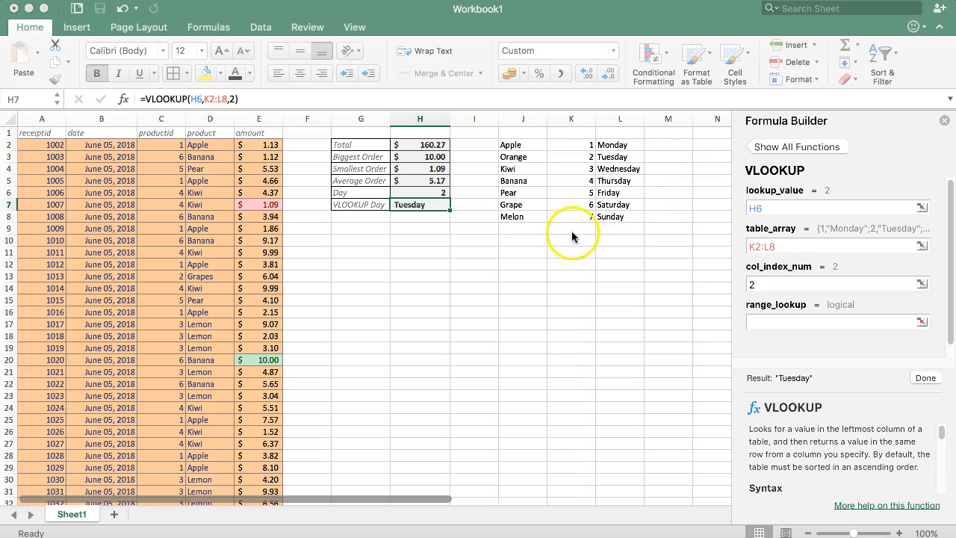